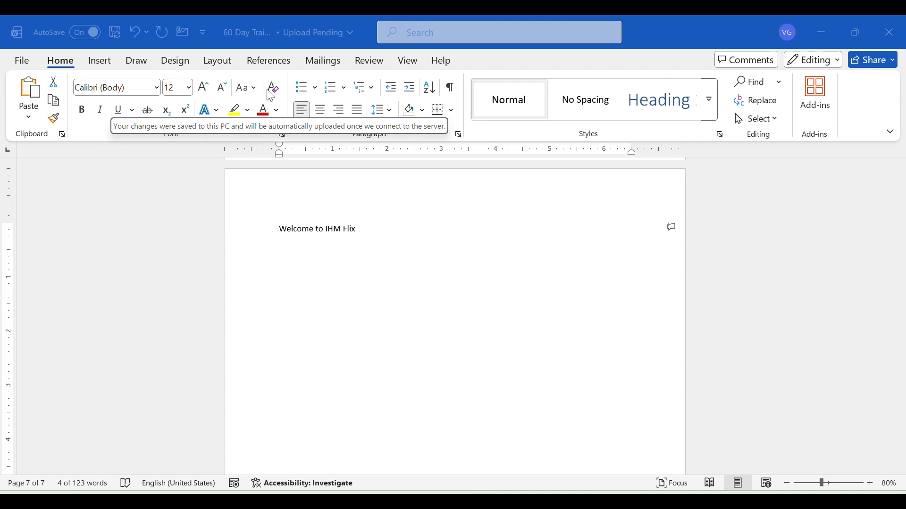
click(239, 229)
click(239, 229)
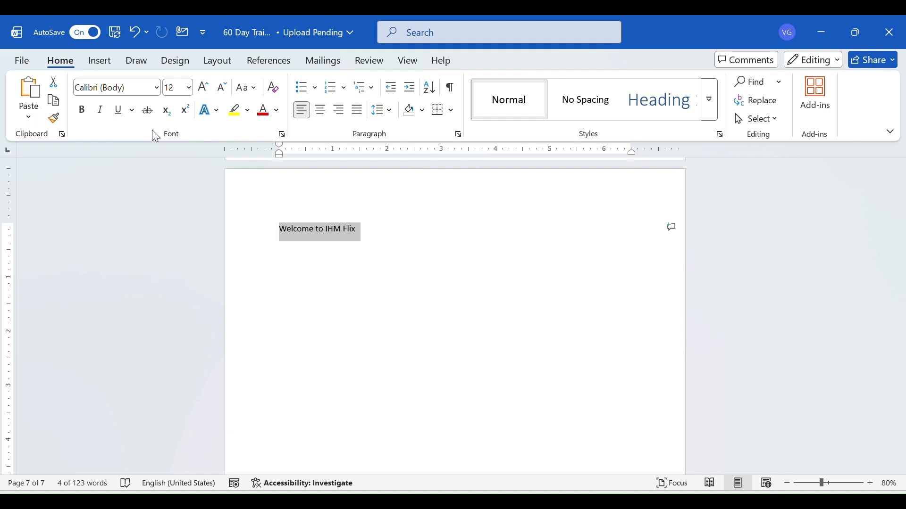
click(158, 93)
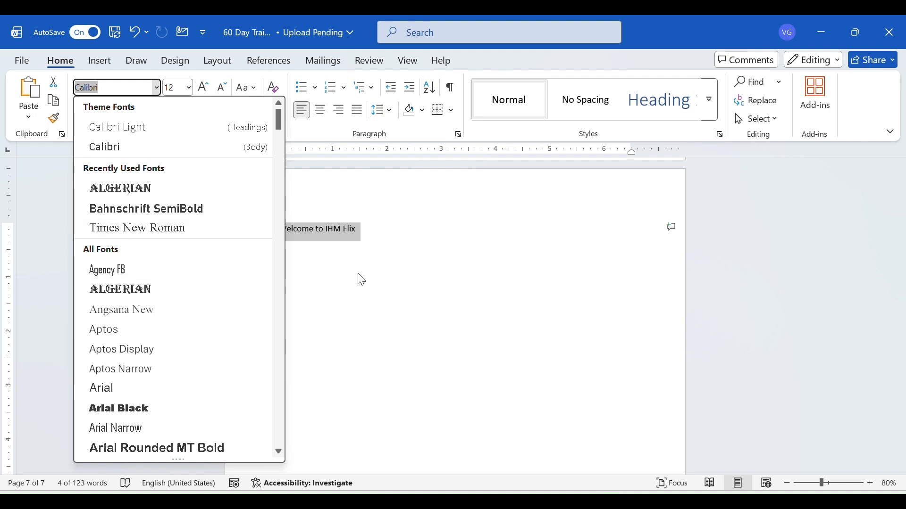
key(Escape)
scroll(368, 259, up, 6)
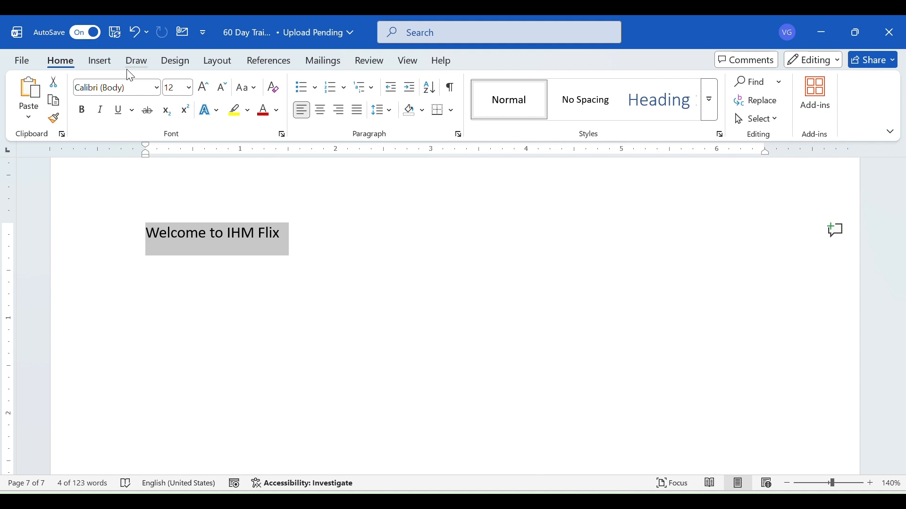
click(156, 89)
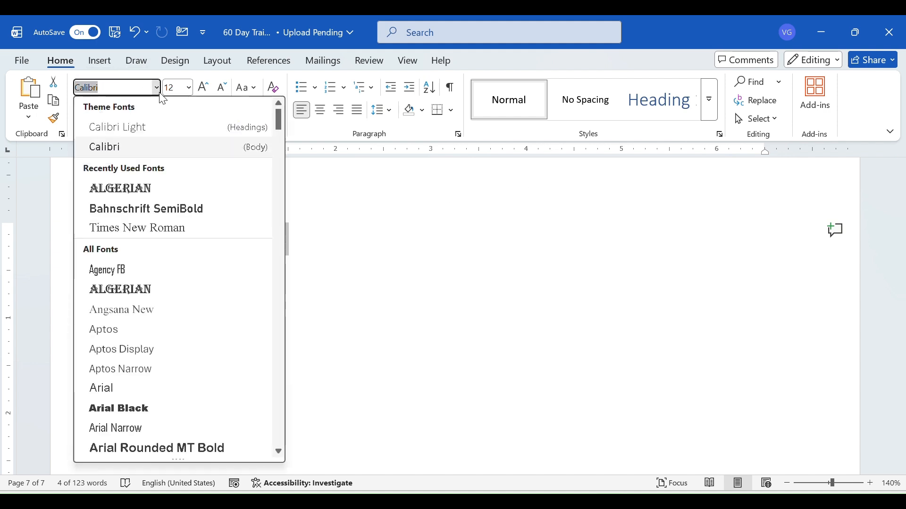
Insert blank space before "Welcome to IHM Flix" so the line starts about 4 inches in on the ruler
click(348, 272)
click(159, 233)
click(138, 230)
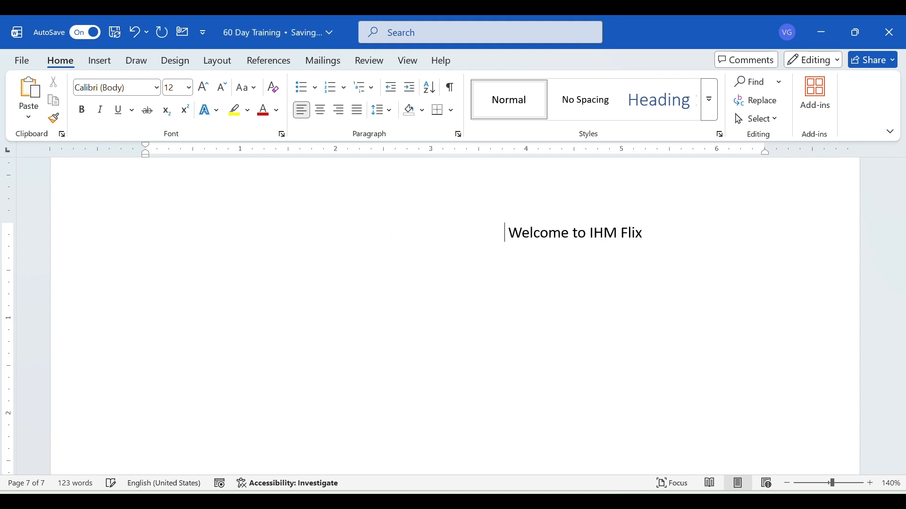
click(156, 88)
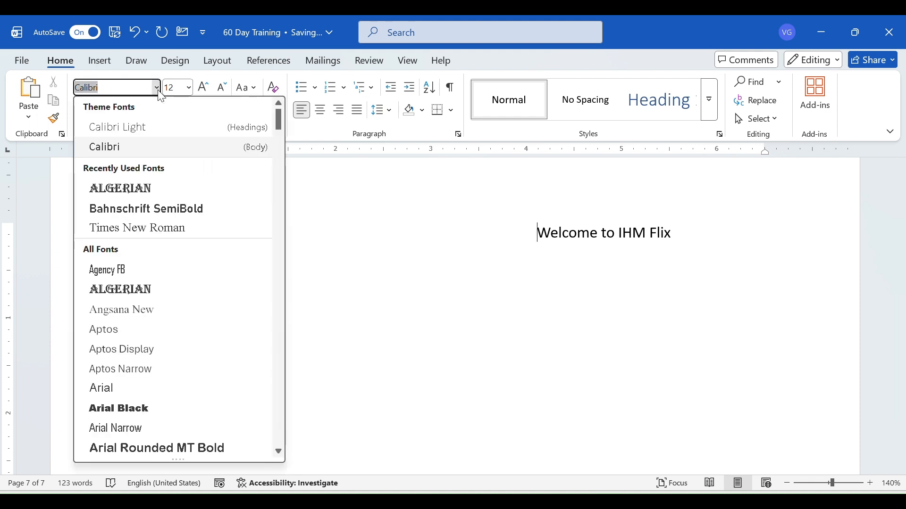
click(159, 93)
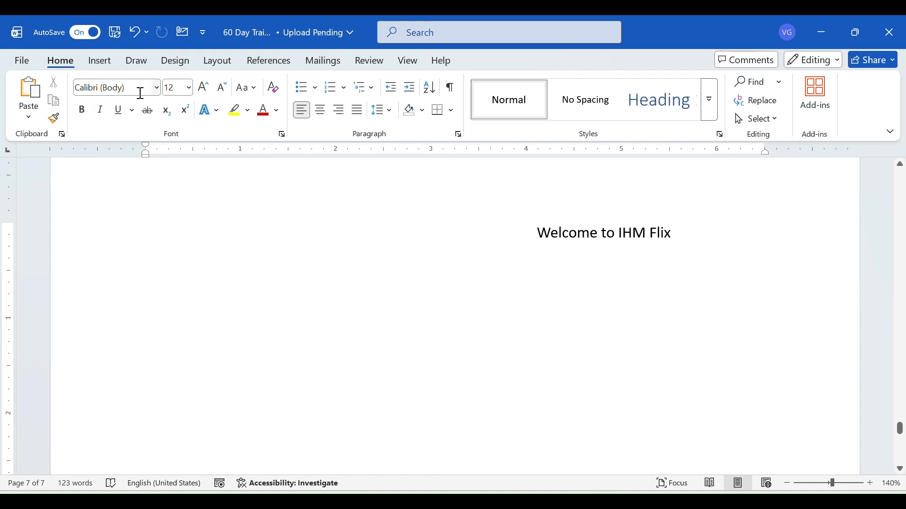
click(159, 92)
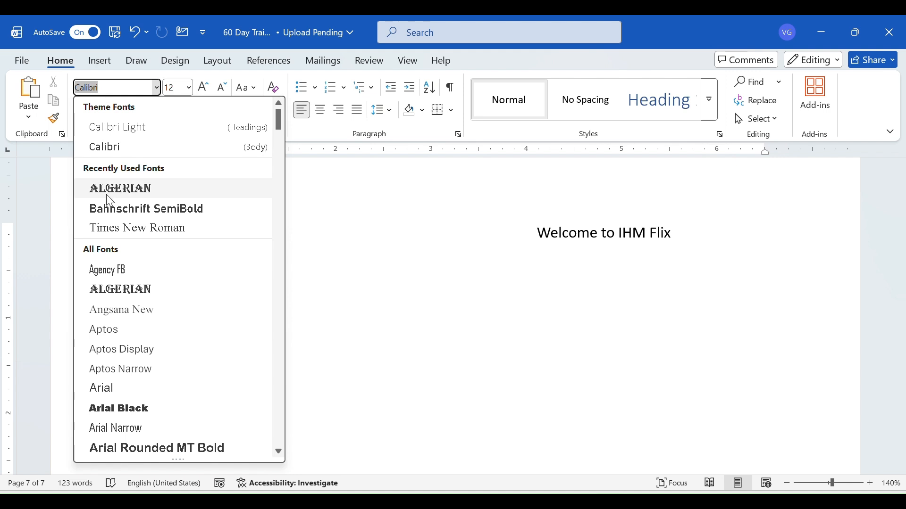
Select the text "Welcome to IHM Flix" and change its font to Times New Roman
click(536, 236)
mouse_move(543, 234)
mouse_down()
mouse_move(659, 227)
mouse_move(556, 234)
mouse_up()
click(662, 230)
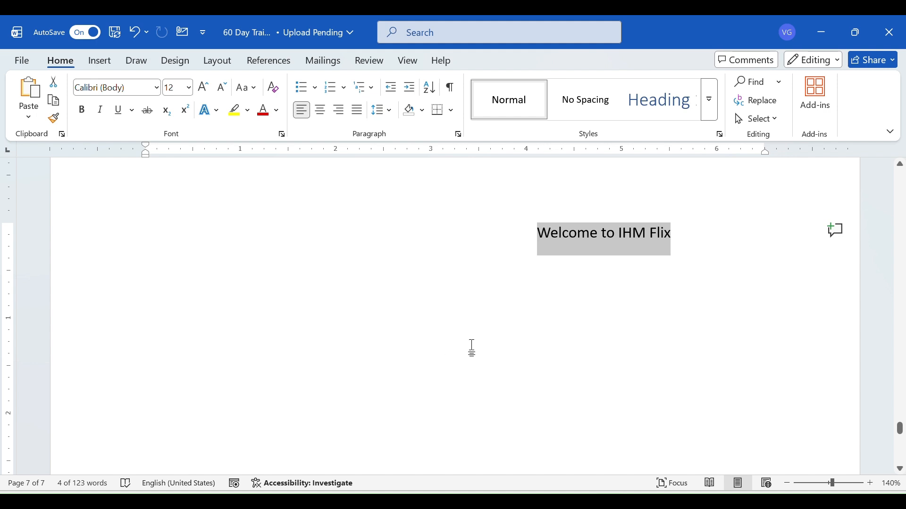
click(156, 88)
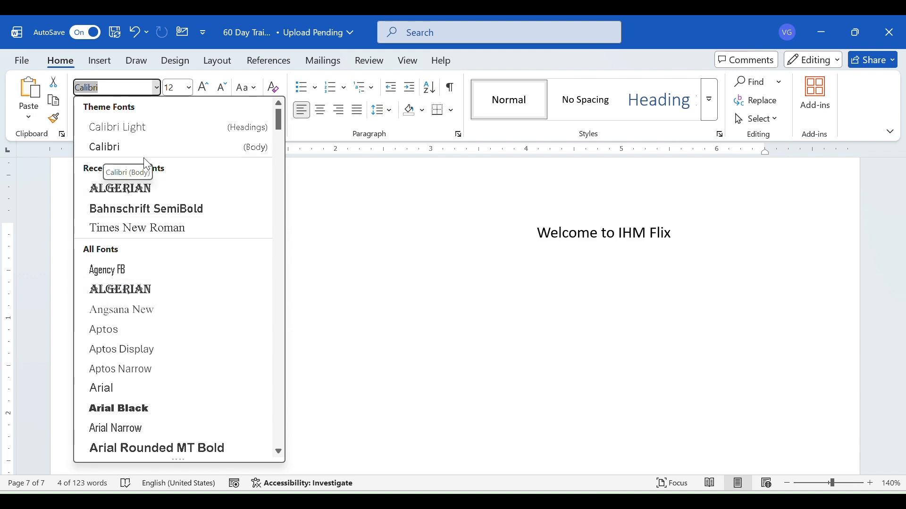
click(177, 227)
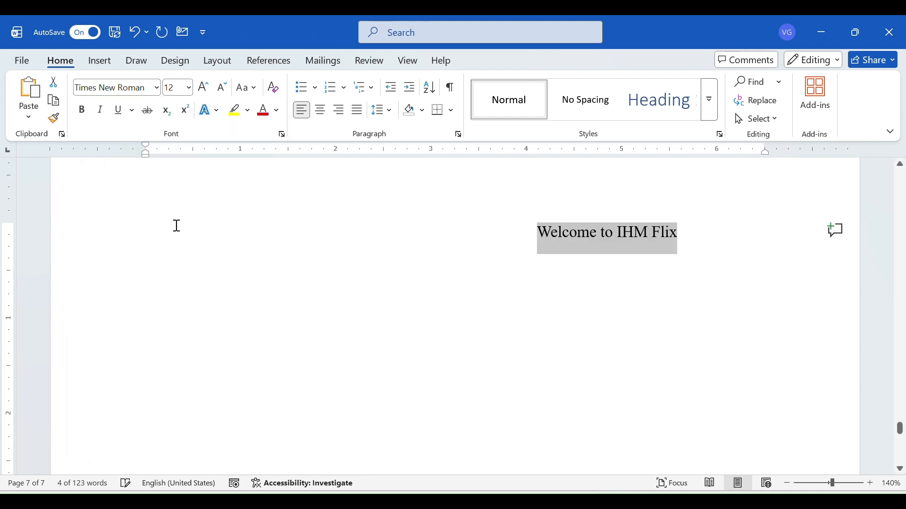
Enter Arial as the font name for the selected line without applying it, and browse the list of all fonts
click(157, 88)
text(Ar)
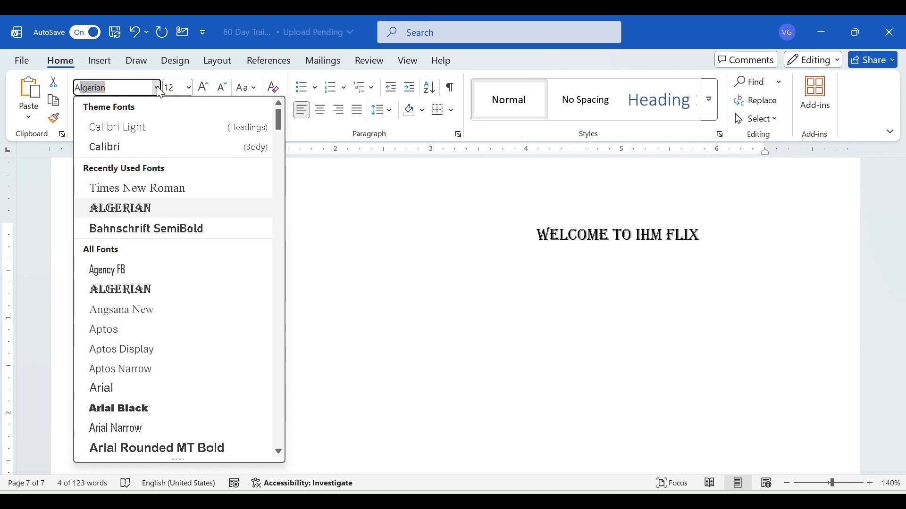
text(ial)
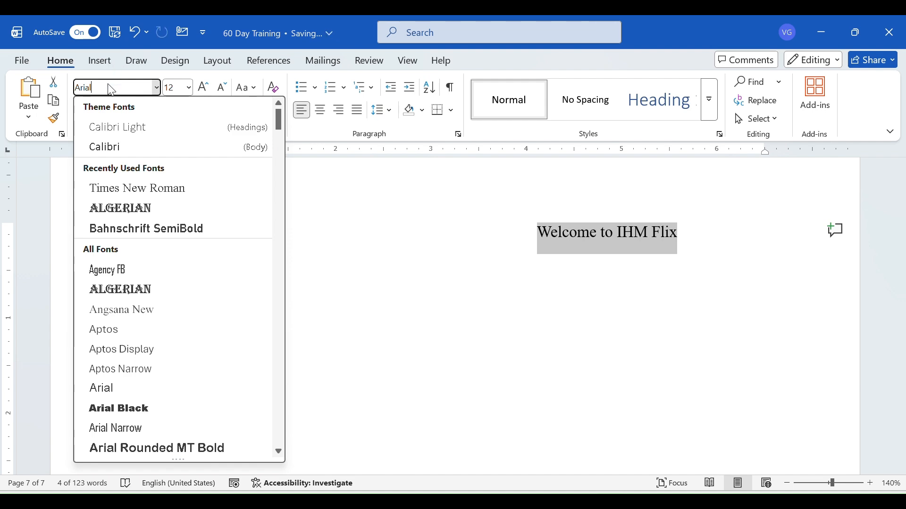
scroll(148, 270, down, 20)
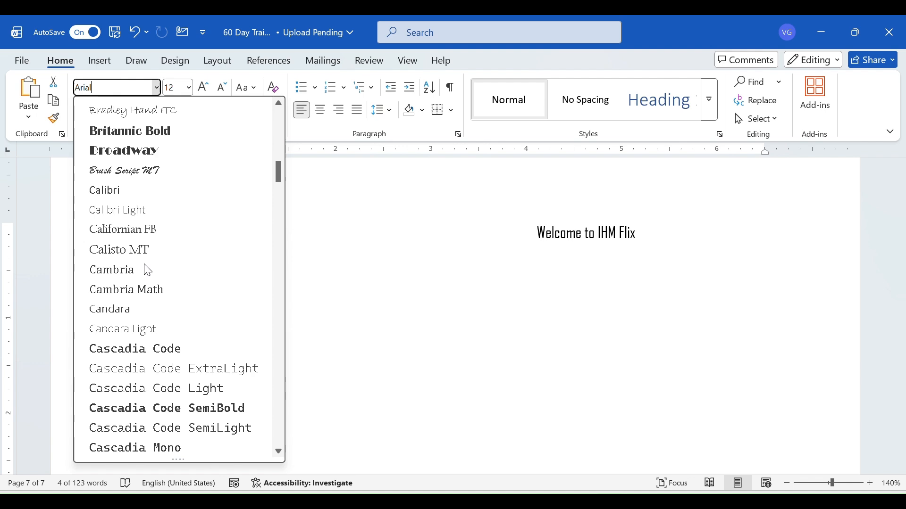
scroll(148, 270, down, 20)
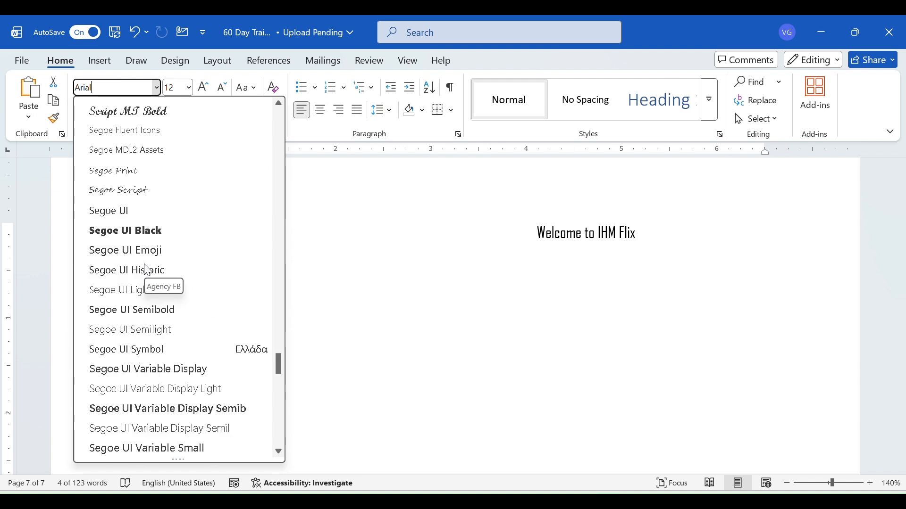
scroll(148, 270, up, 1)
scroll(148, 270, up, 20)
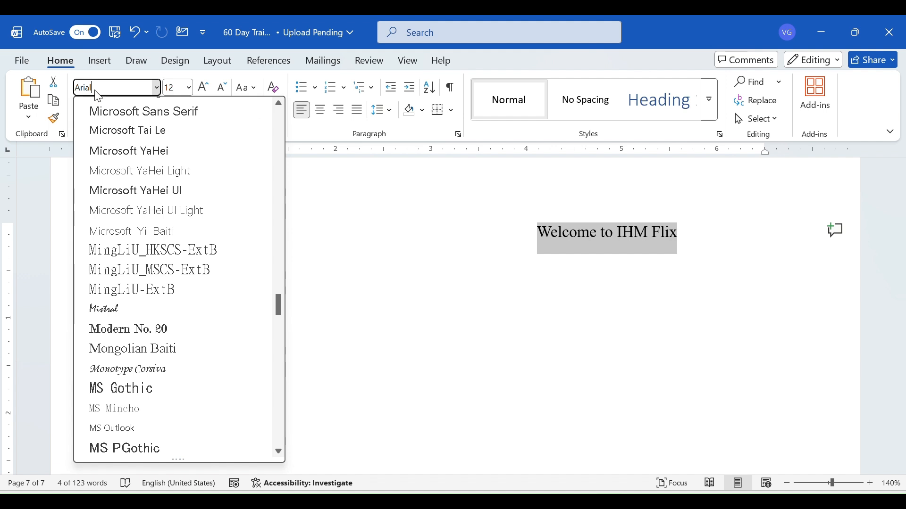
Replace the entered font name with Times New Roman and apply it to the selected line
drag(92, 88, 61, 82)
text(Times New Roman)
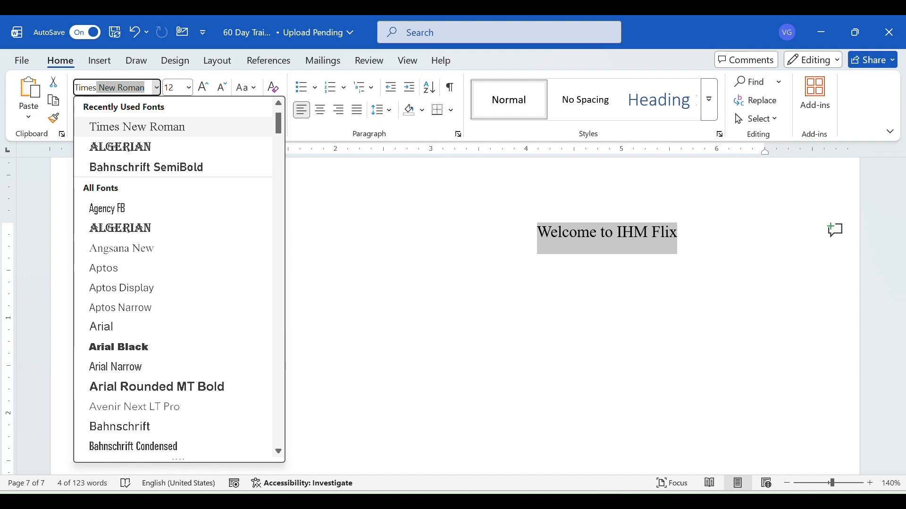
key(Tab)
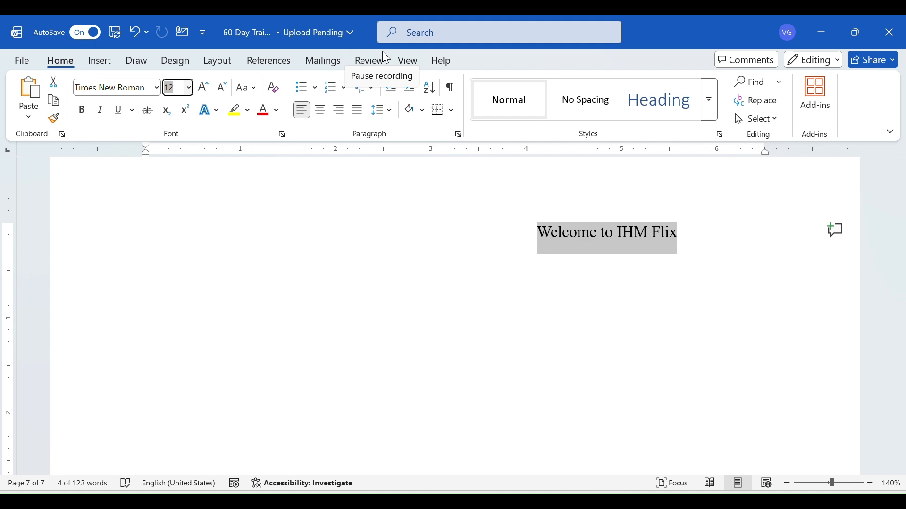
Look over the available font sizes for the selected line
click(190, 89)
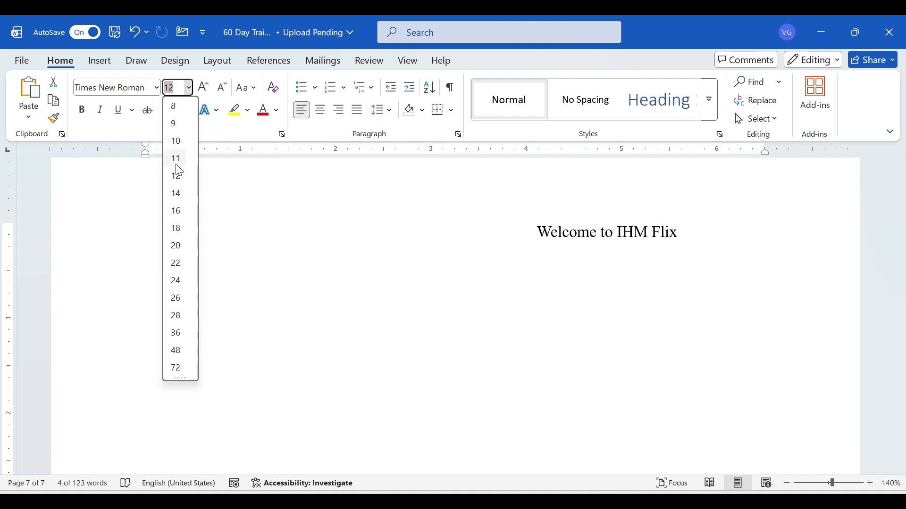
click(191, 89)
click(191, 89)
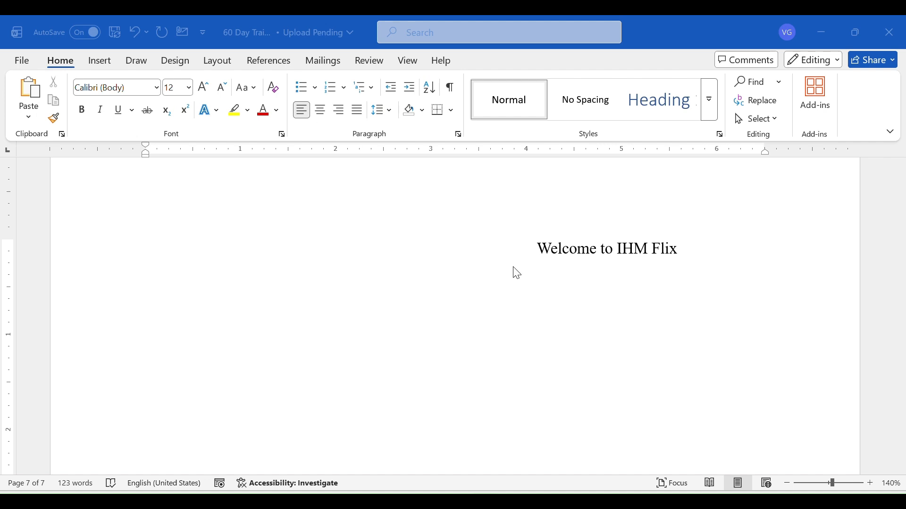
Select the text "Welcome to IHM Flix" and increase its font size in steps to 18
click(547, 253)
click(538, 248)
double_click(561, 249)
drag(561, 249, 669, 248)
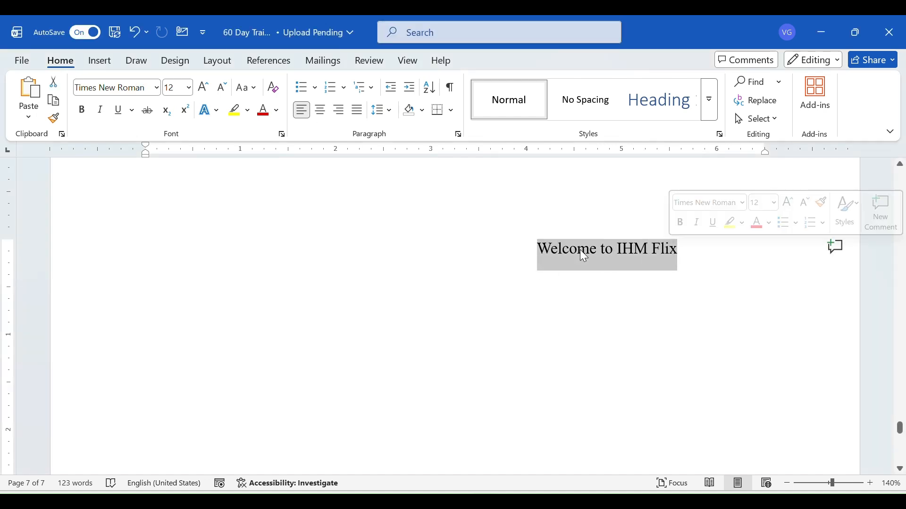
click(206, 90)
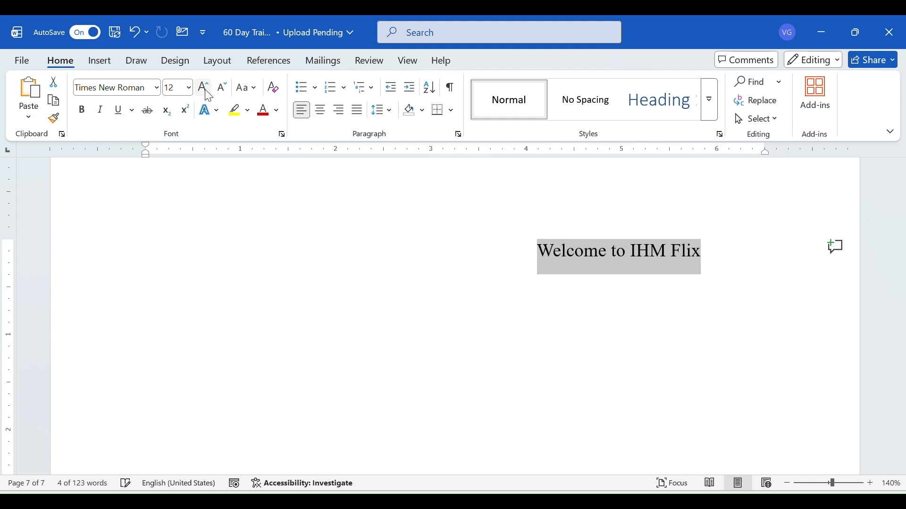
click(205, 91)
click(206, 91)
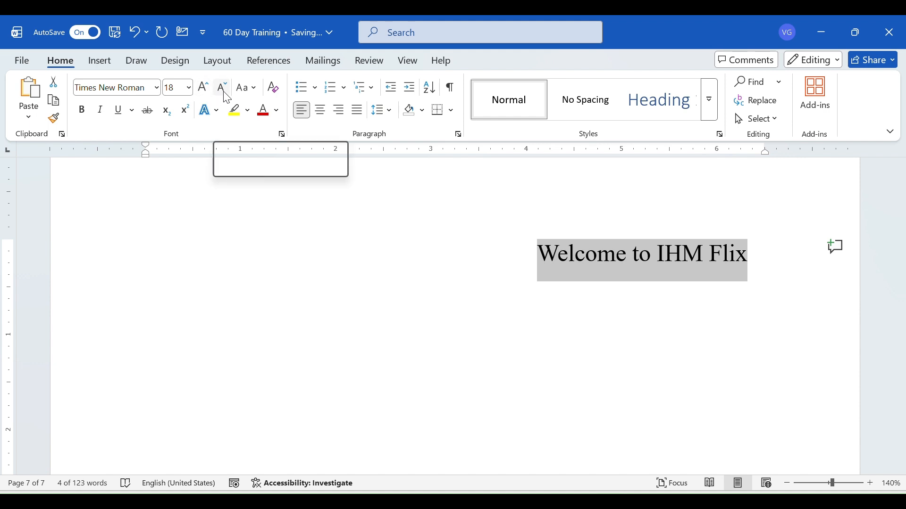
Decrease the font size of the selected line in steps to 12
click(227, 98)
click(227, 98)
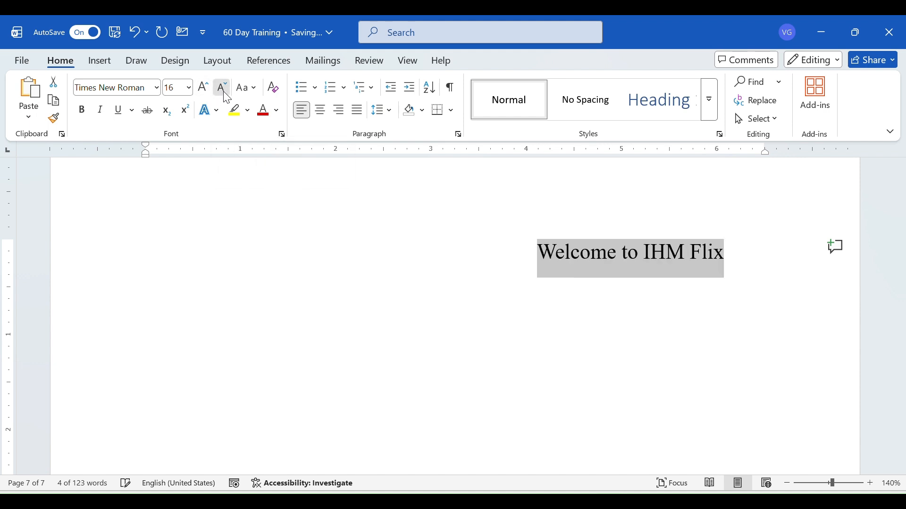
click(227, 98)
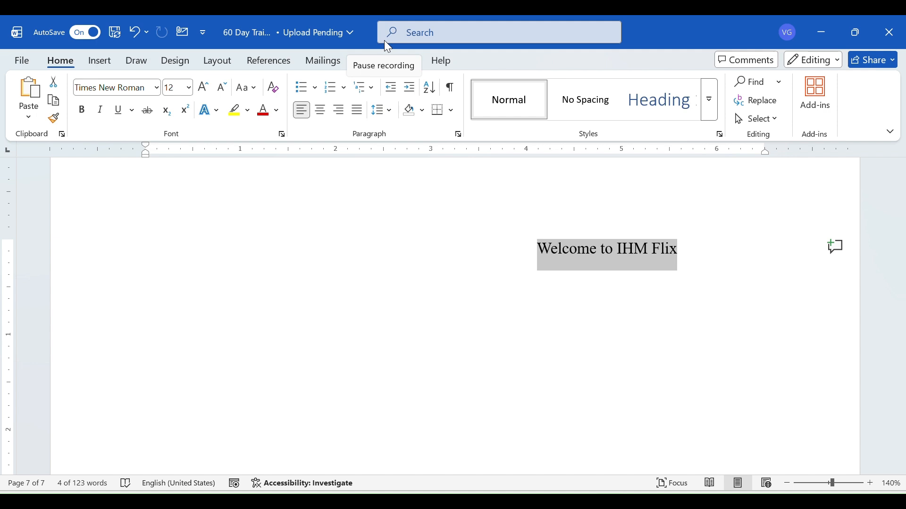
click(377, 39)
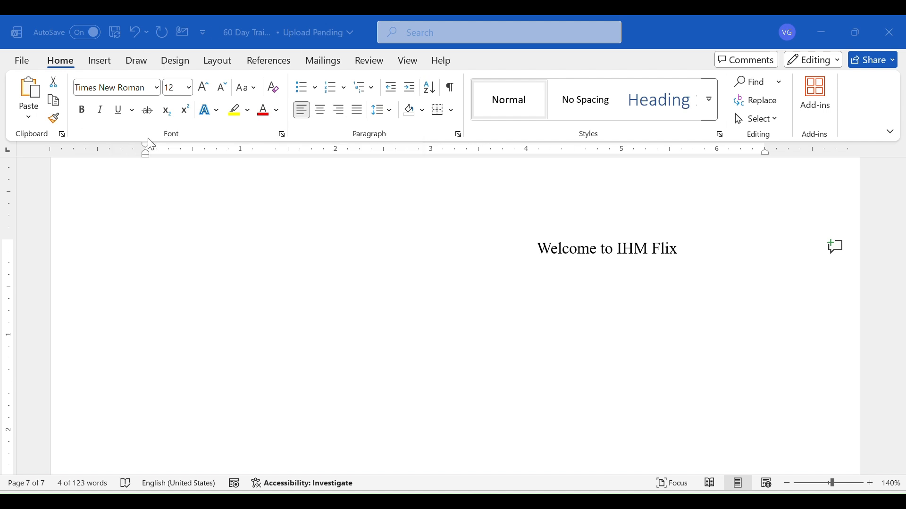
triple_click(558, 250)
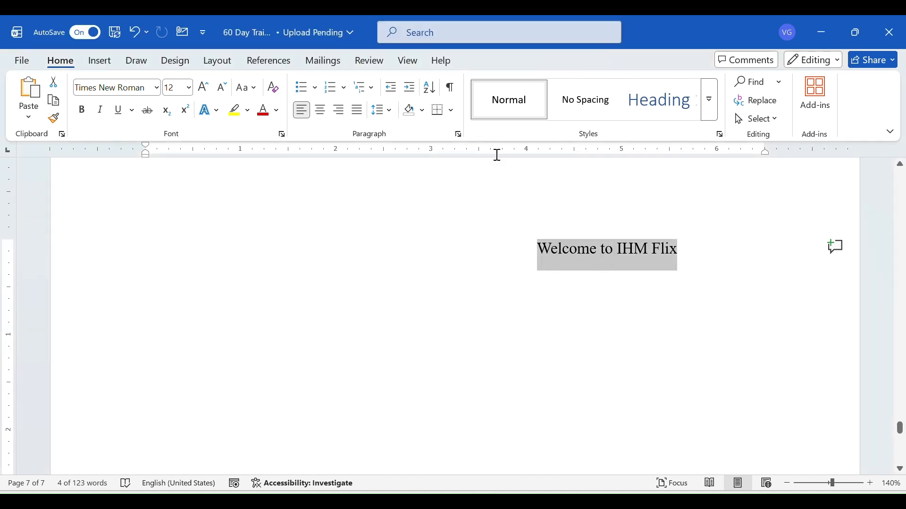
click(378, 39)
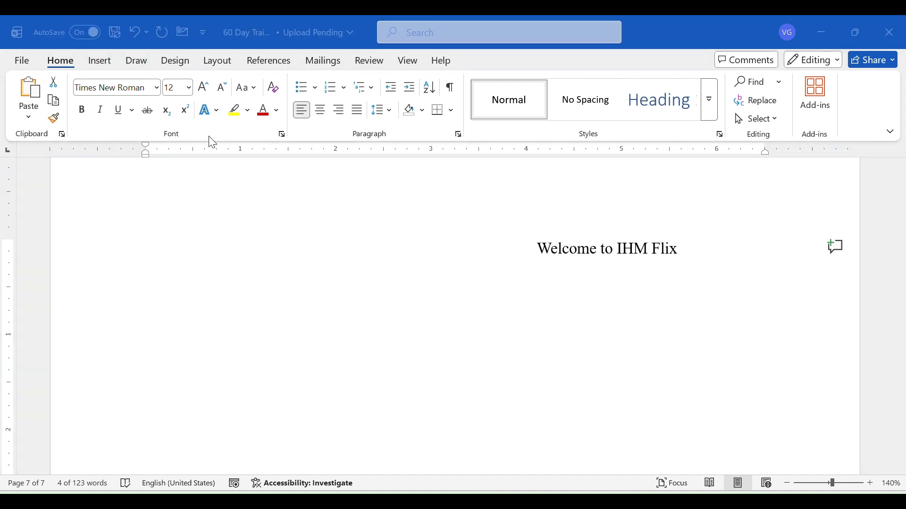
Apply bold to "Welcome to IHM Flix", remove it, and make the line bold again
click(86, 117)
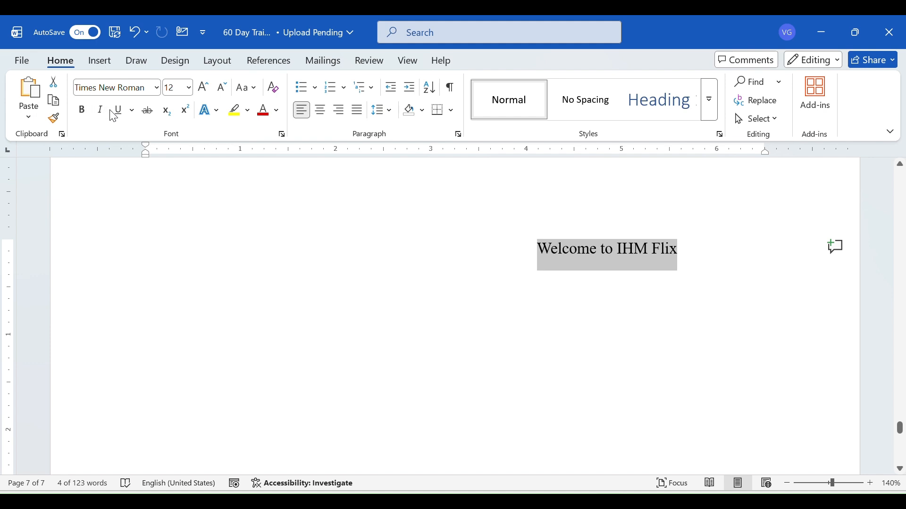
click(87, 118)
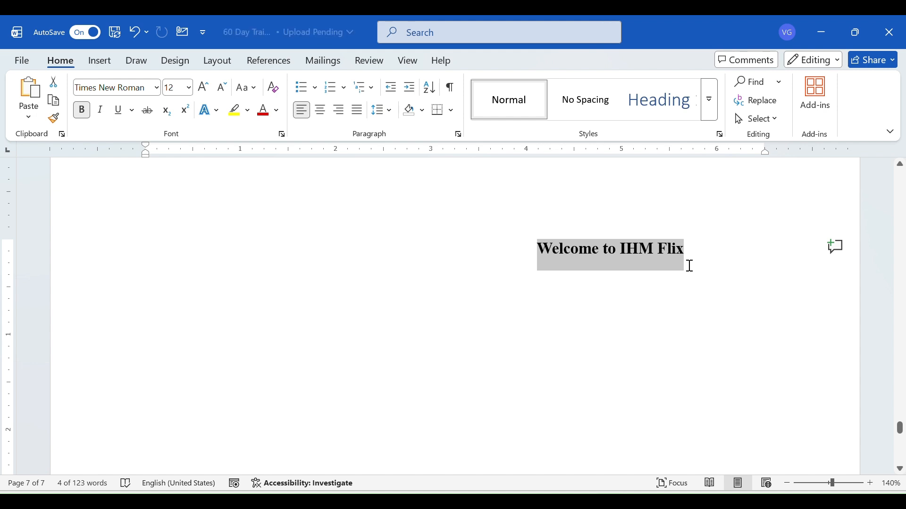
click(83, 112)
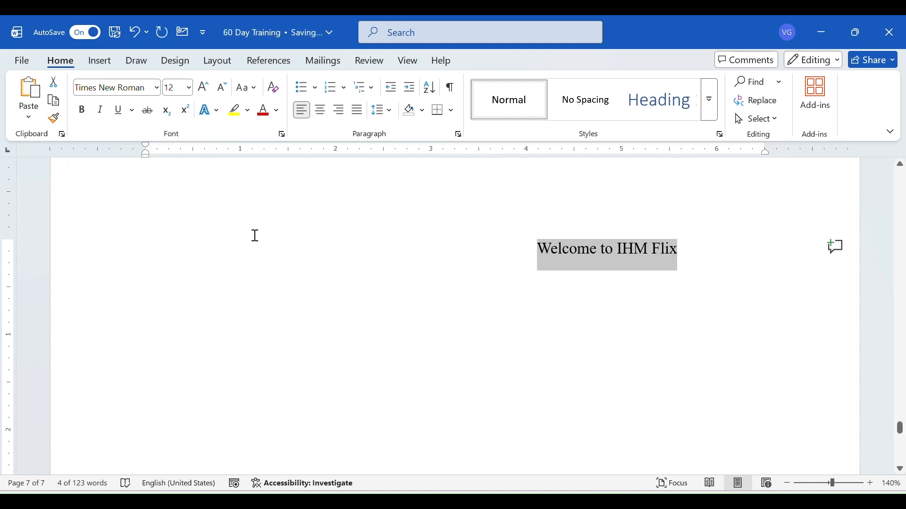
key(ctrl+b)
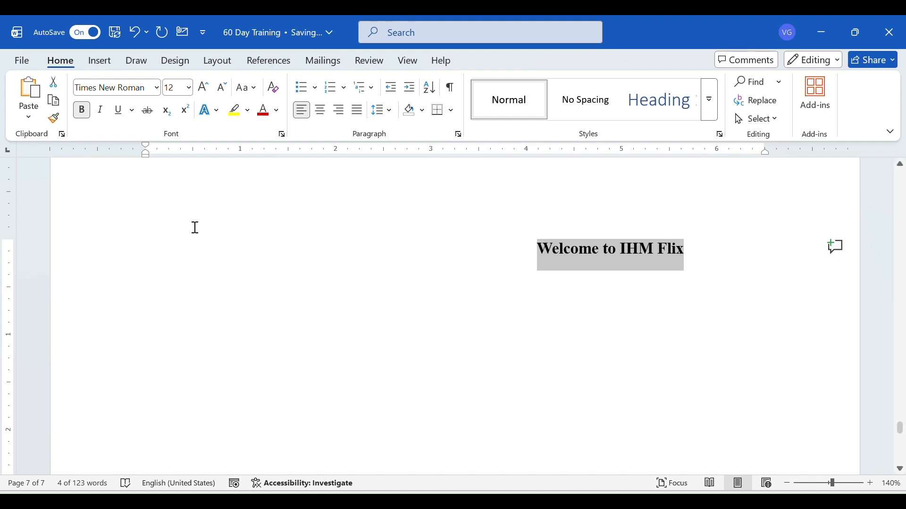
Italicize "Welcome to IHM Flix", turn the italics off, and apply italic to the line again
click(101, 111)
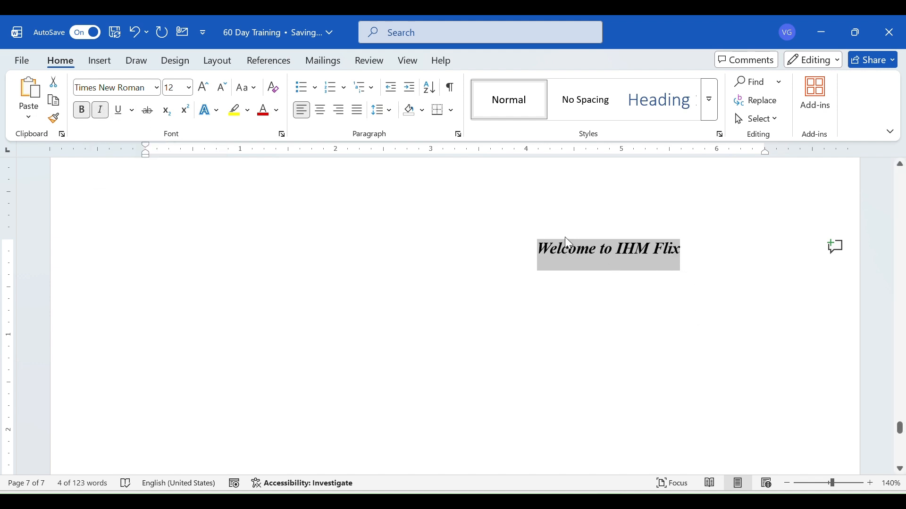
key(ctrl+i)
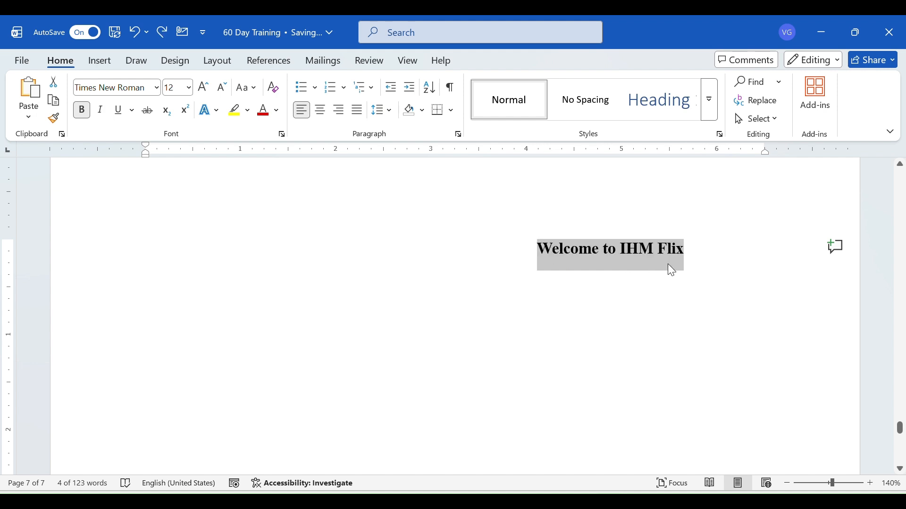
click(97, 116)
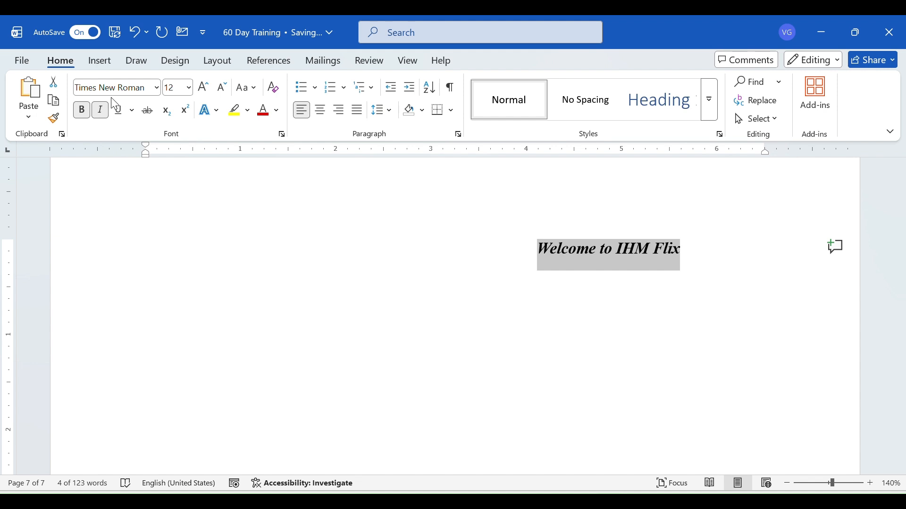
Underline "Welcome to IHM Flix" with a single line and preview the alternative underline styles
click(119, 110)
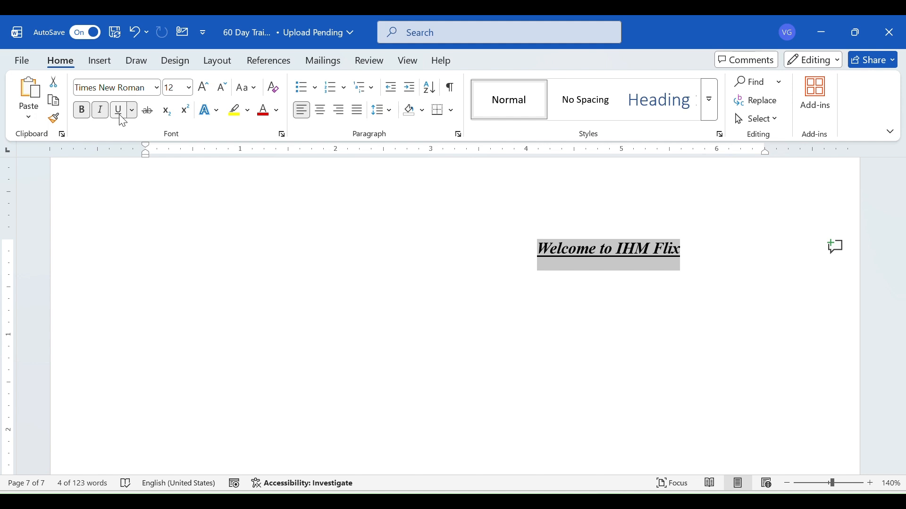
click(131, 112)
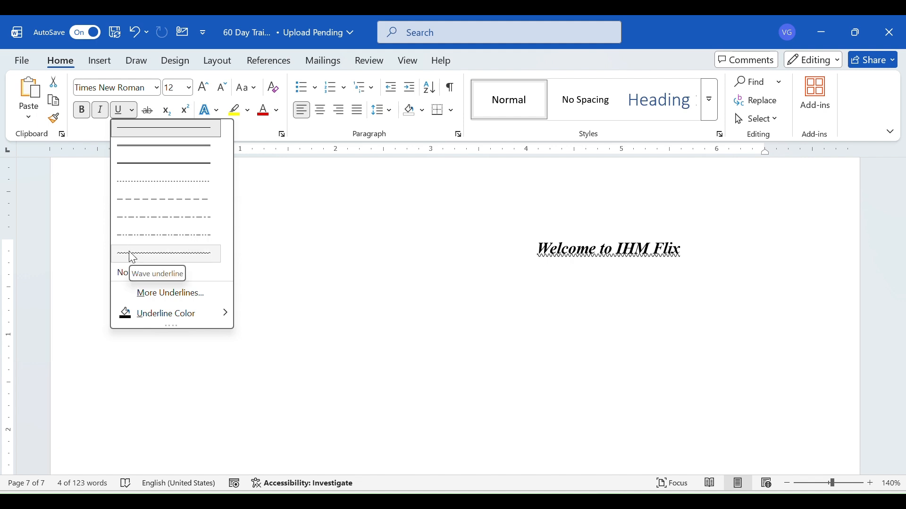
click(371, 35)
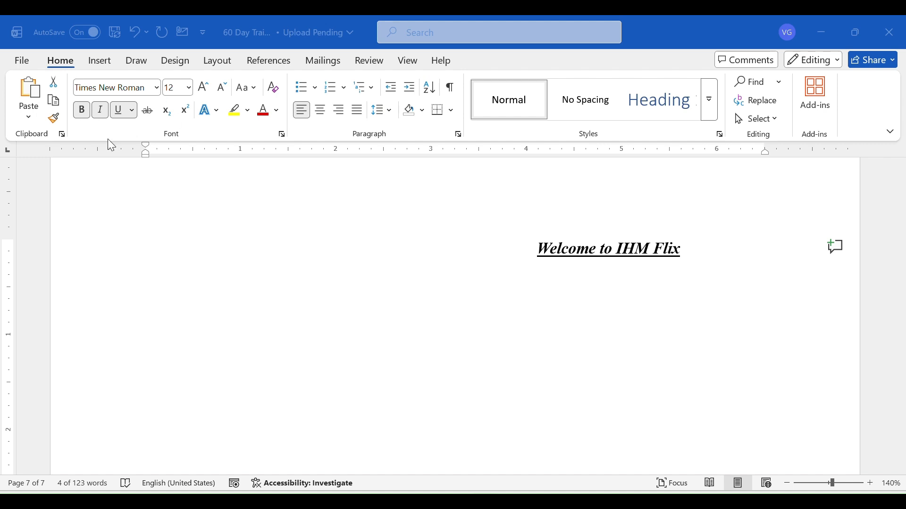
click(120, 201)
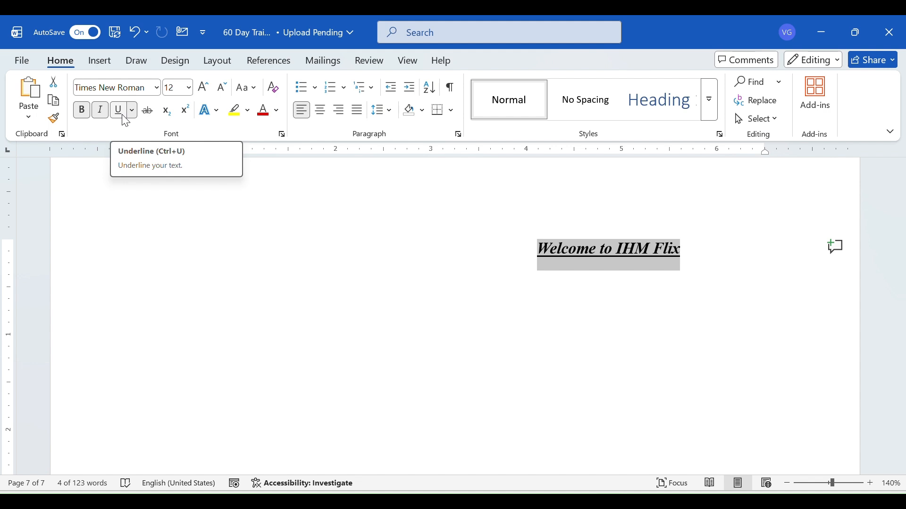
click(382, 43)
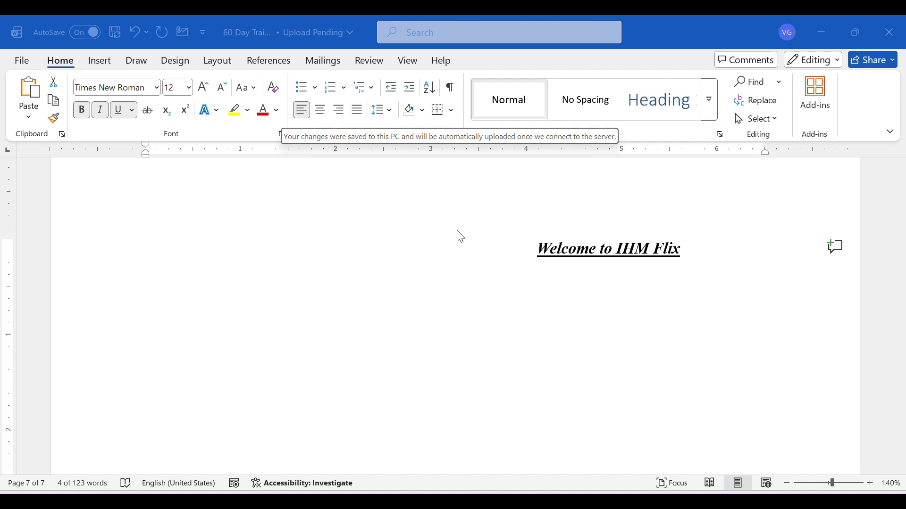
Set the font color of the word "Welcome" to the theme's gold
triple_click(614, 274)
click(572, 249)
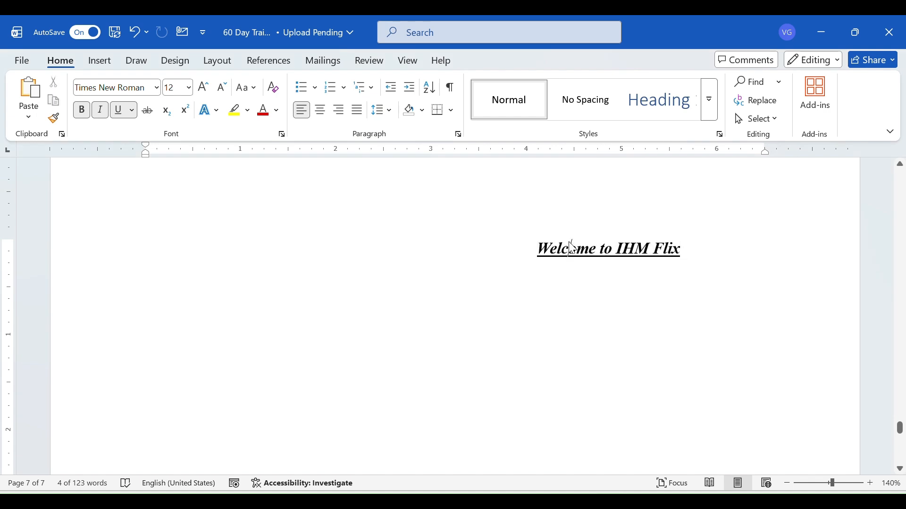
double_click(572, 248)
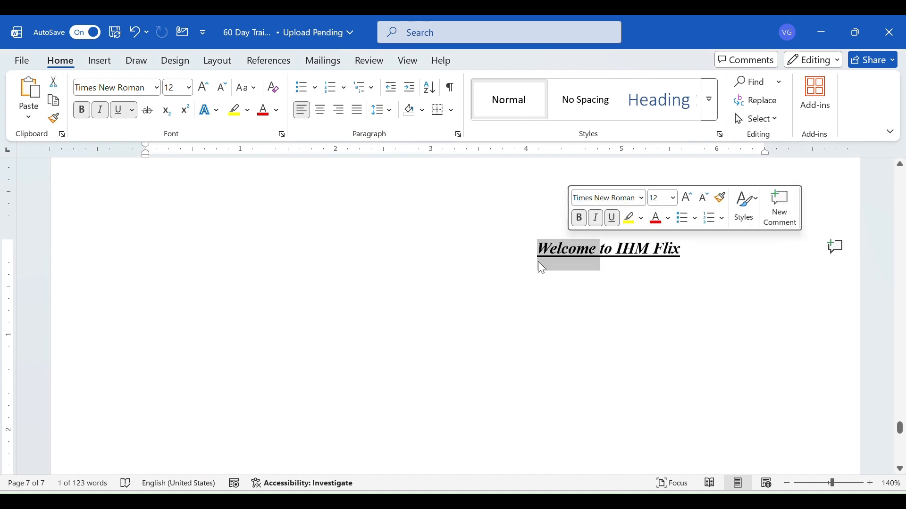
click(278, 111)
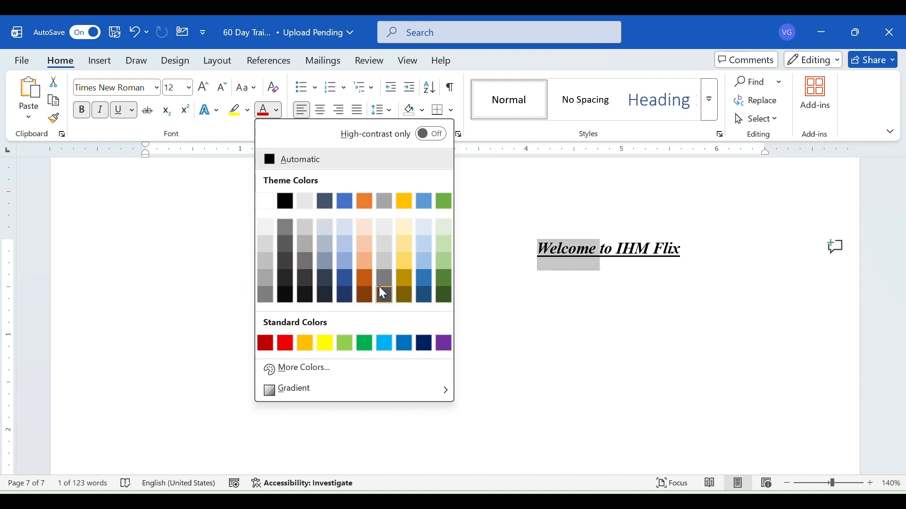
click(405, 201)
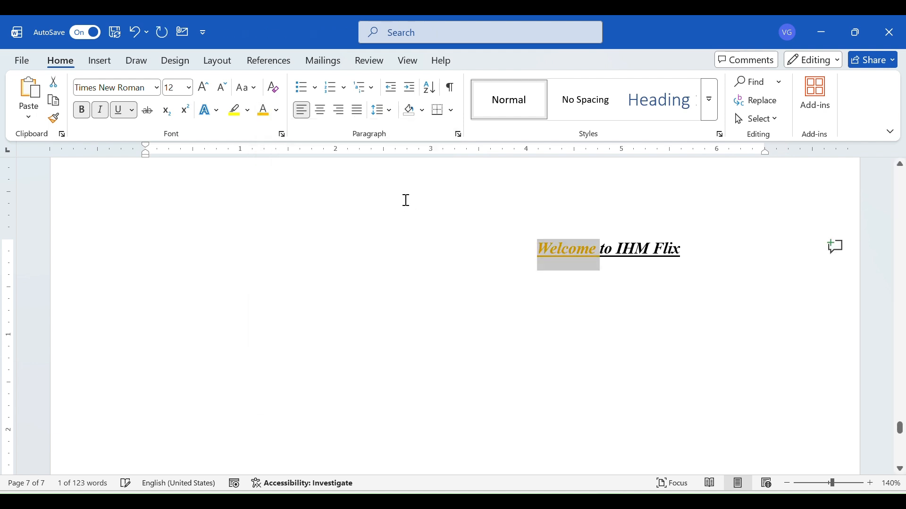
click(584, 316)
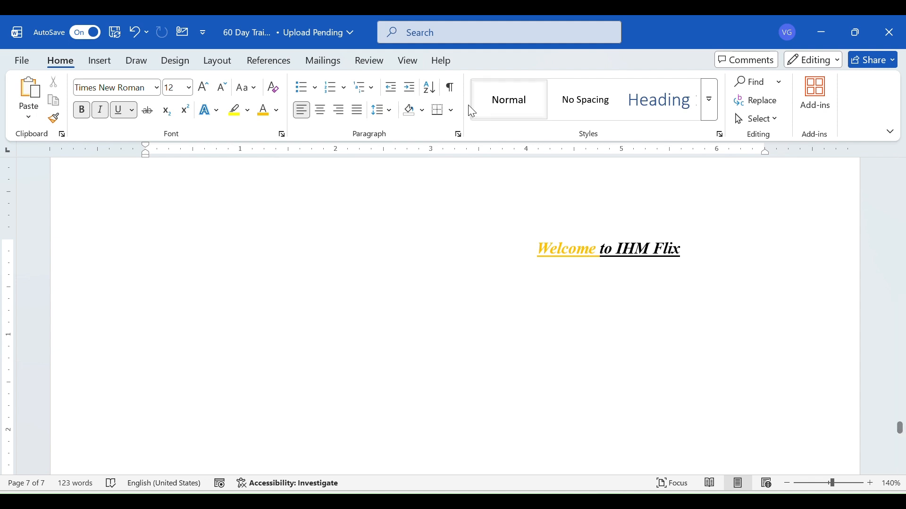
Change the font color of the word "Welcome" to the standard dark red
click(377, 40)
click(568, 243)
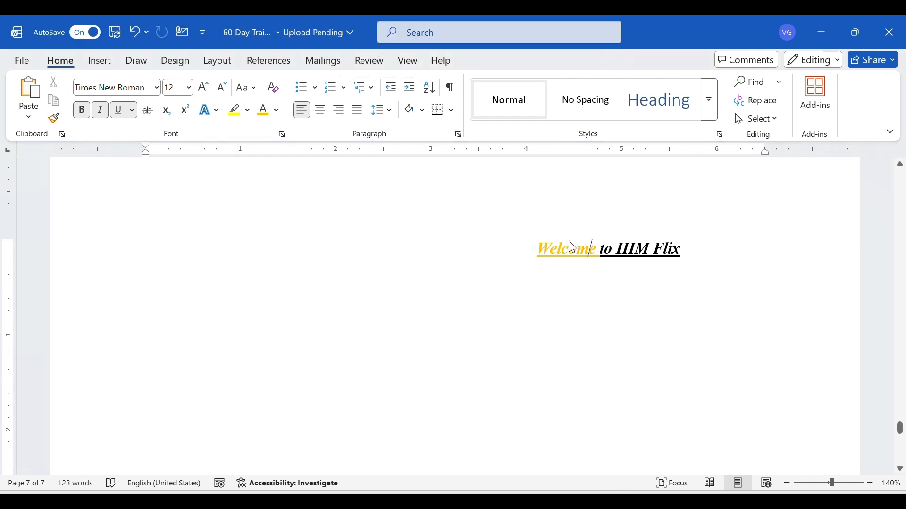
double_click(568, 243)
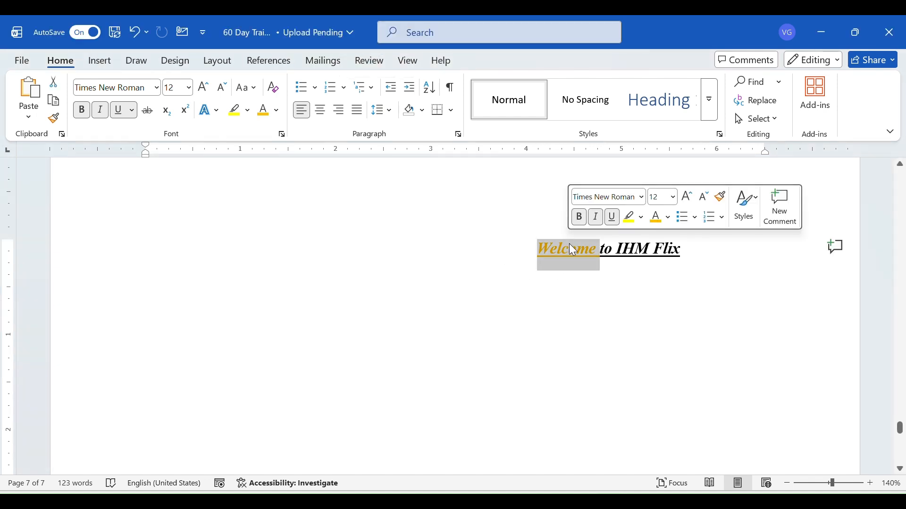
click(280, 112)
click(265, 349)
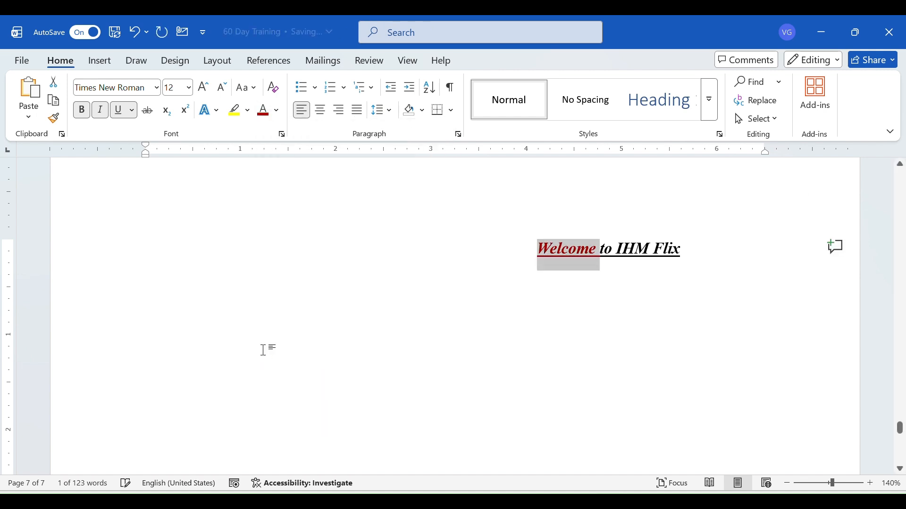
click(374, 41)
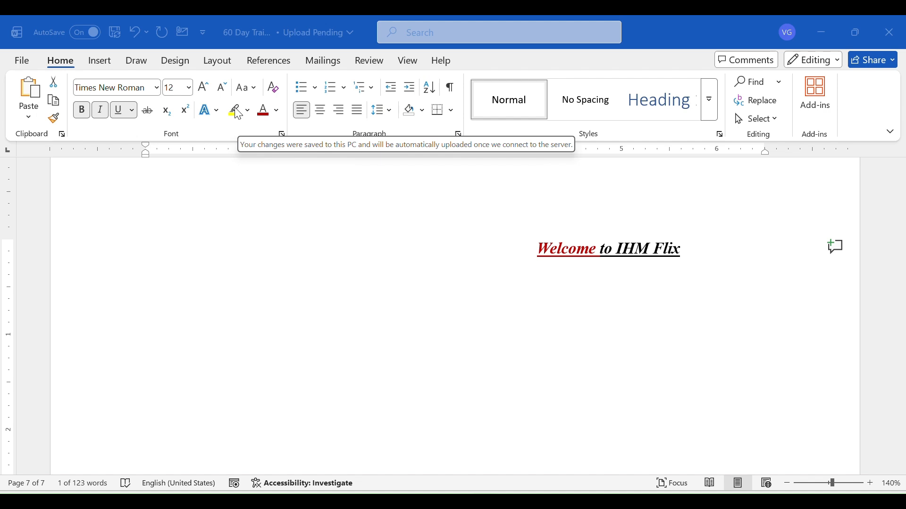
Highlight the word "IHM" in dark blue
click(615, 261)
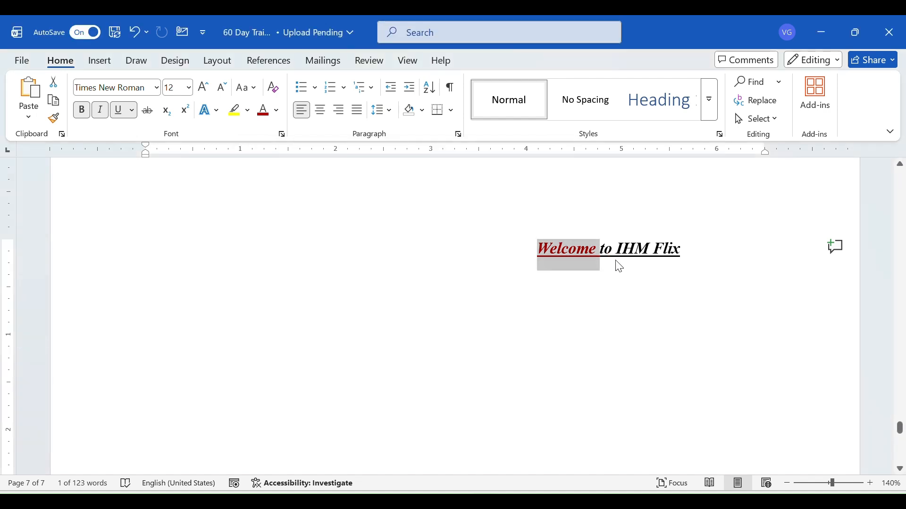
double_click(616, 262)
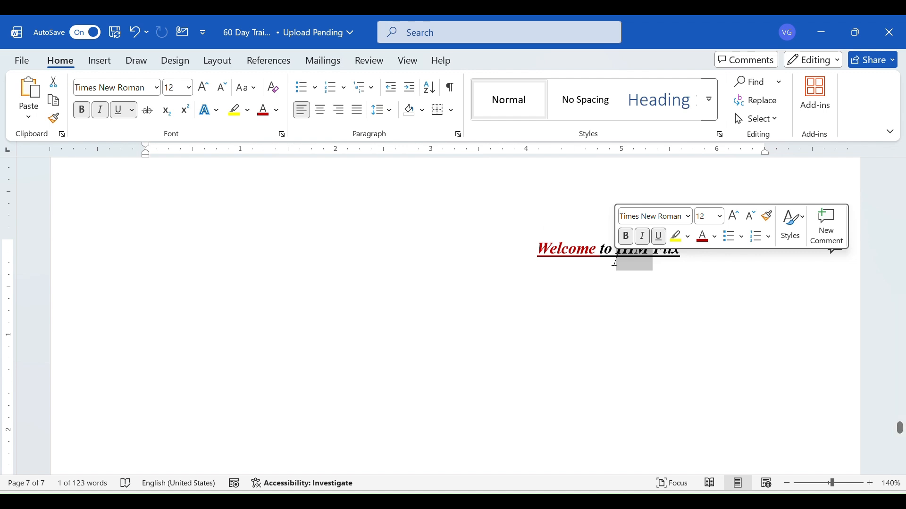
click(556, 347)
double_click(635, 253)
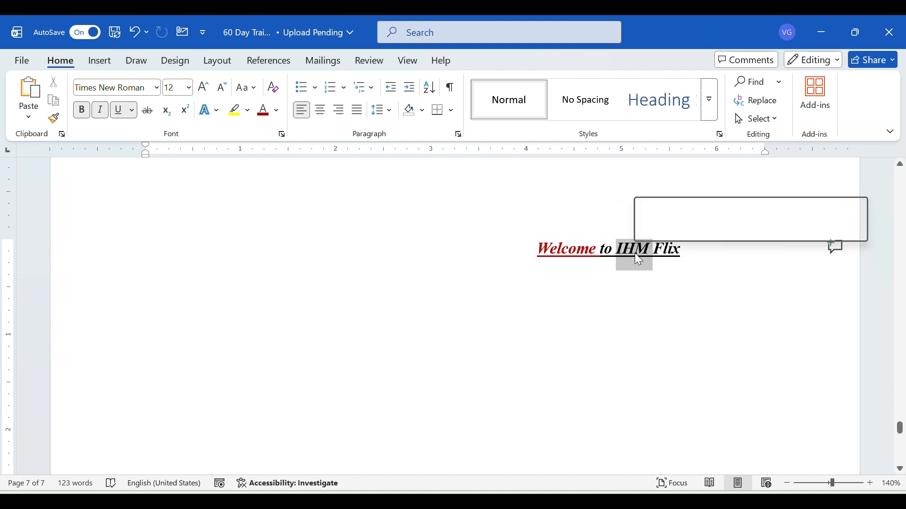
click(246, 116)
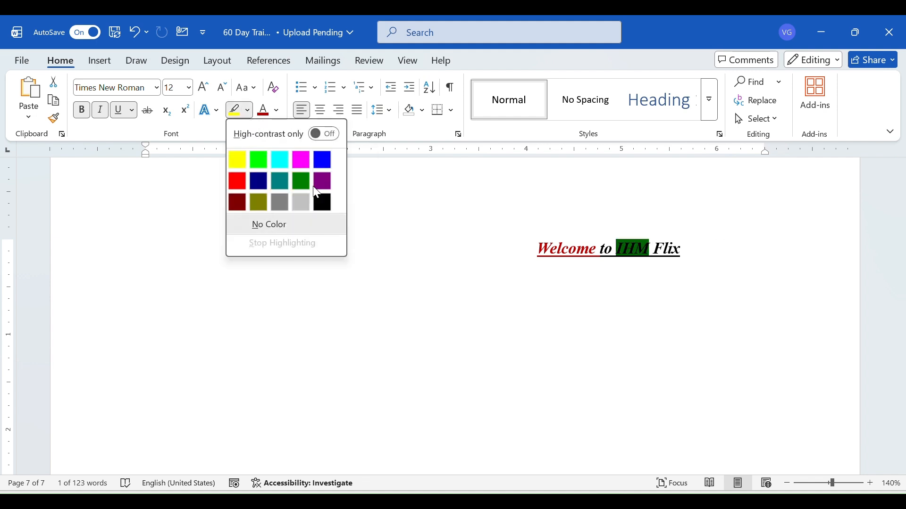
click(265, 183)
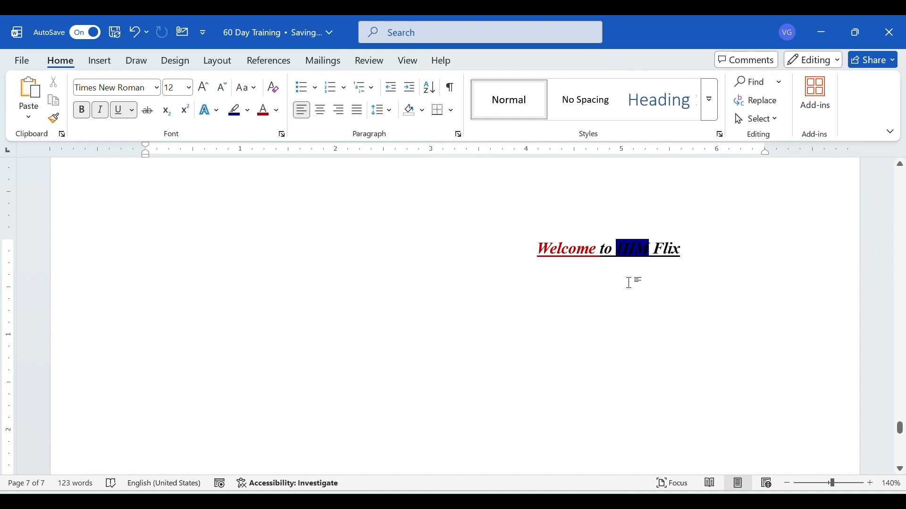
Set the font color of the highlighted word "IHM" to white
double_click(629, 250)
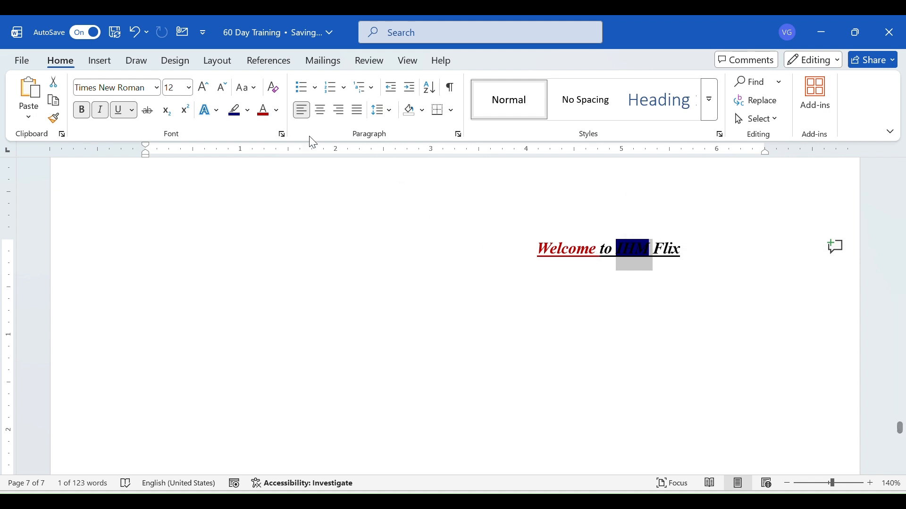
click(278, 113)
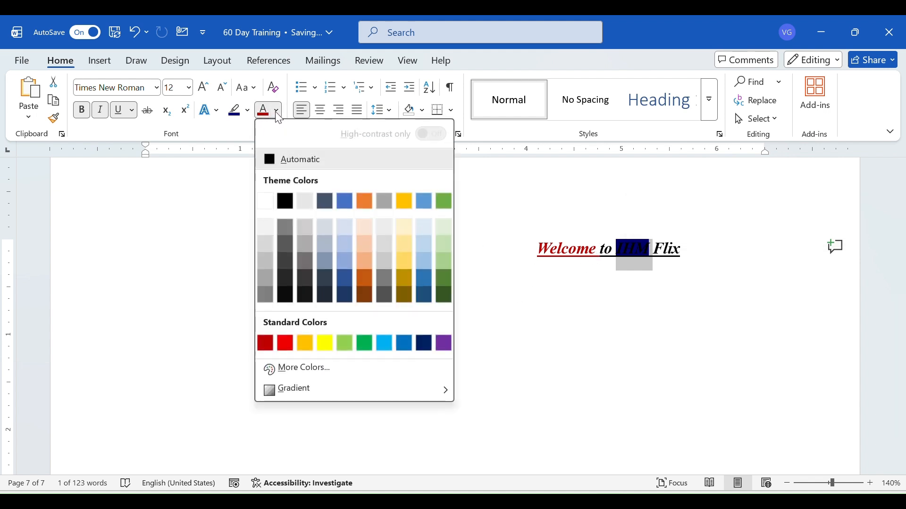
click(260, 207)
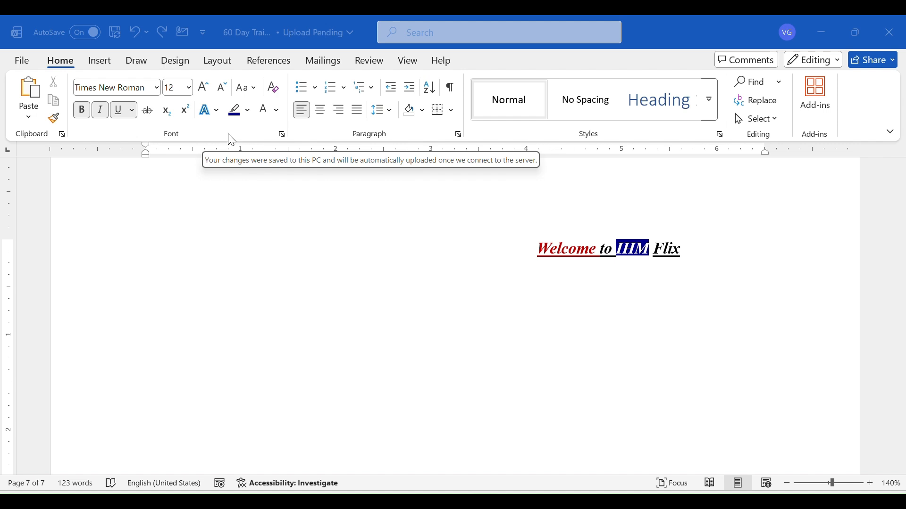
Apply the gray text effect to the word "Welcome", and replace it with the blue text effect with reflection
click(630, 285)
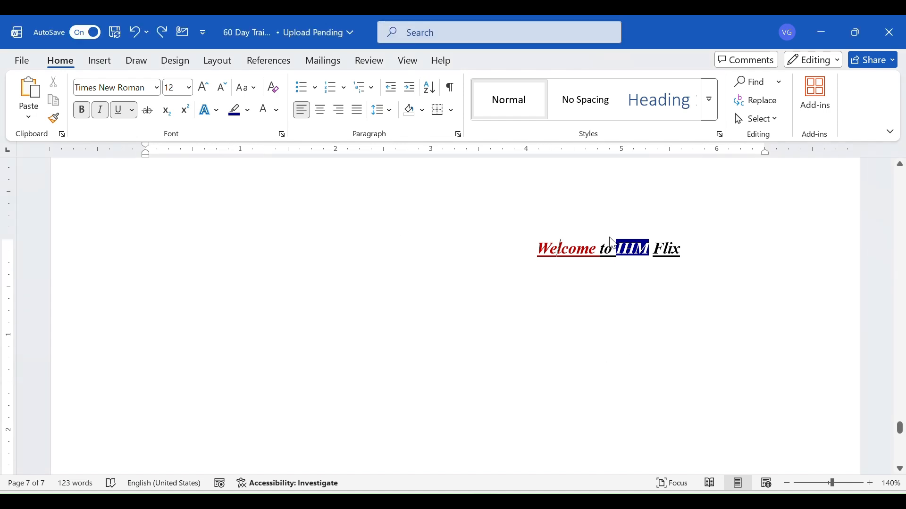
double_click(564, 246)
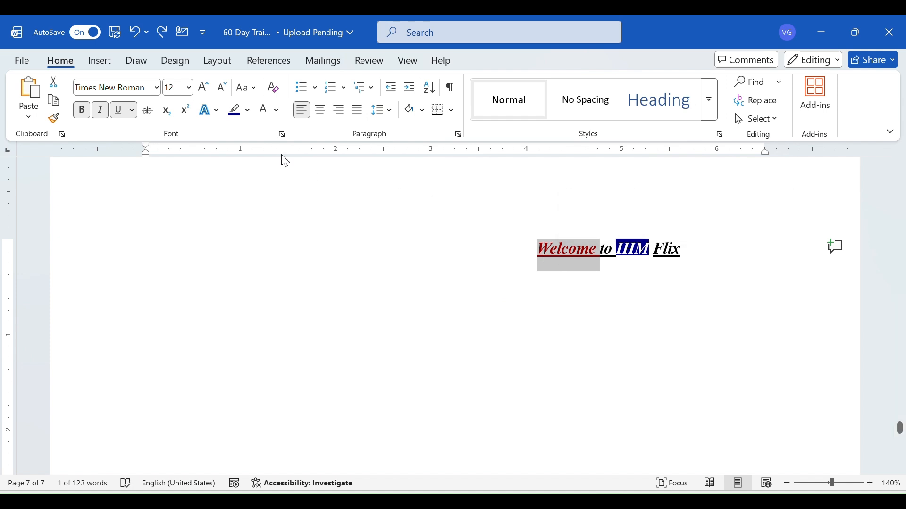
click(210, 111)
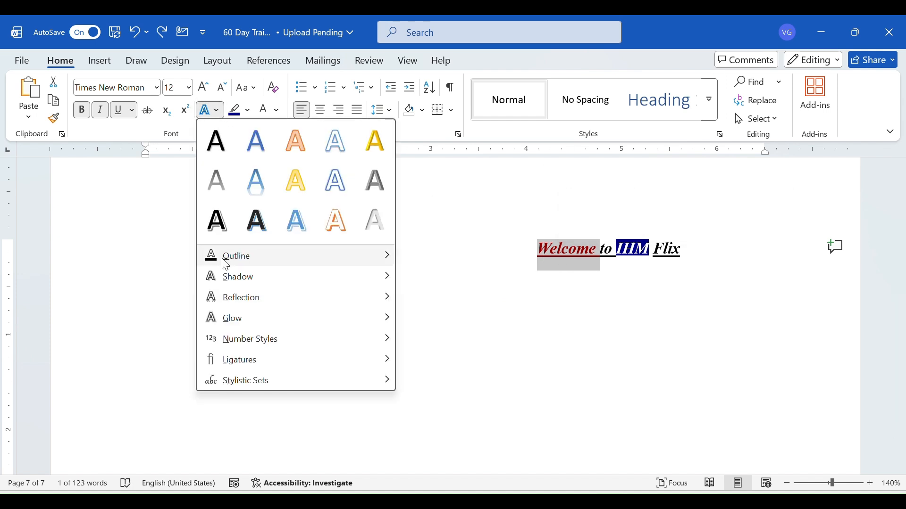
click(233, 185)
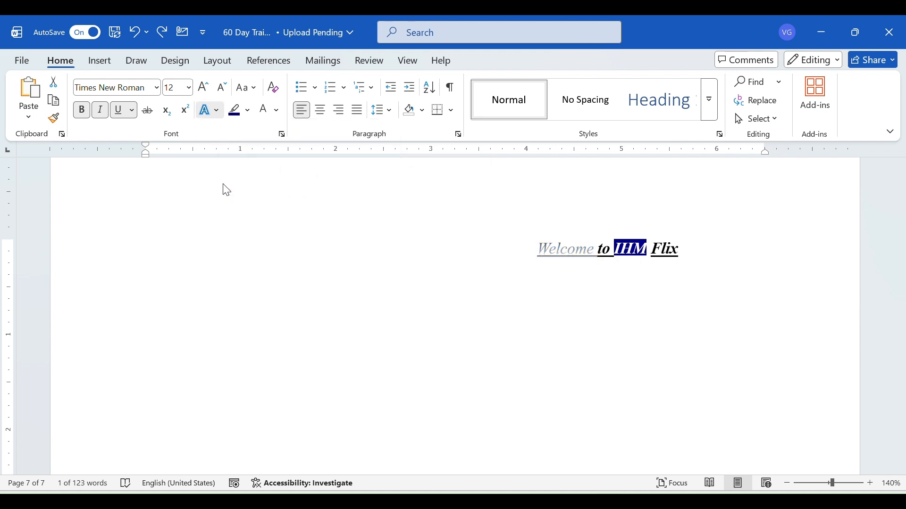
click(207, 116)
click(255, 190)
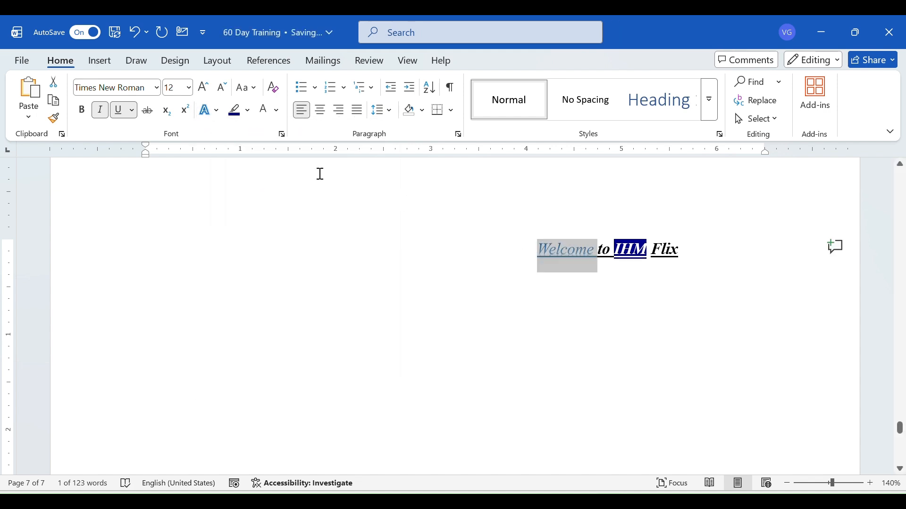
Clear all formatting from the word "Welcome"
click(276, 89)
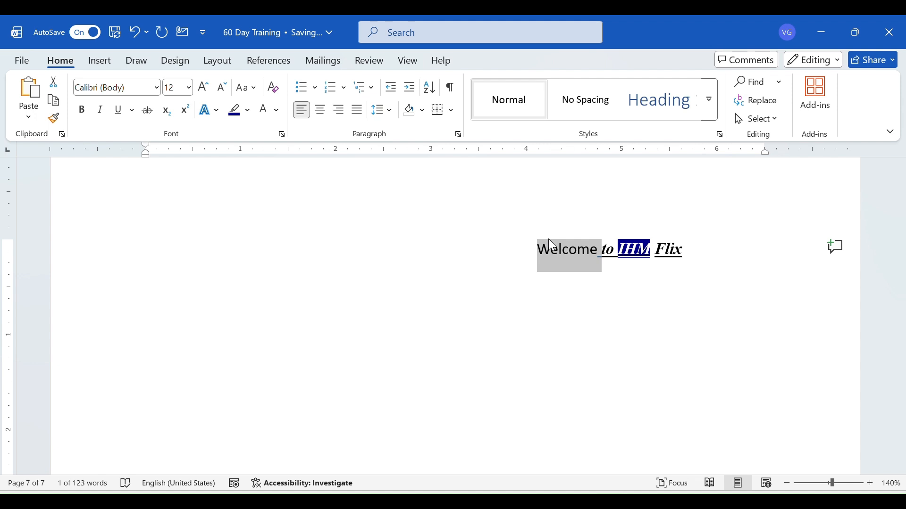
click(375, 38)
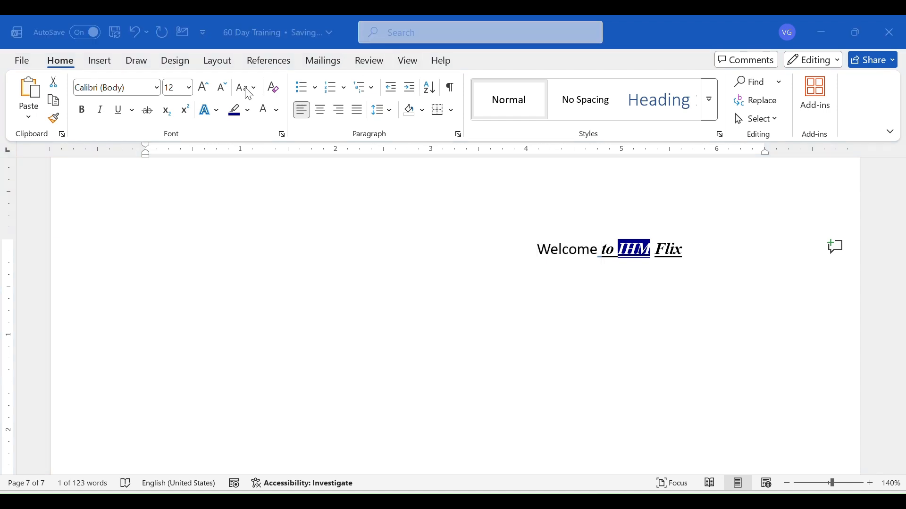
click(260, 193)
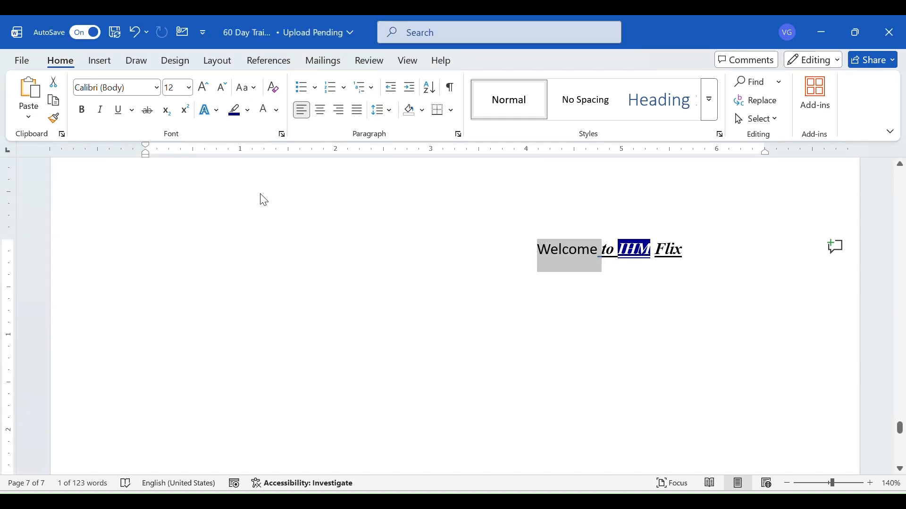
Apply sentence case to the whole line "Welcome to IHM Flix"
click(245, 89)
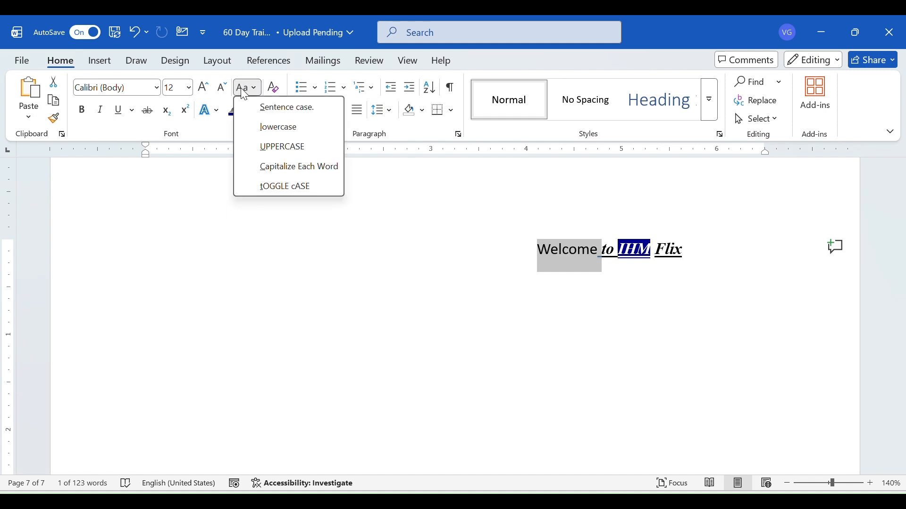
click(589, 320)
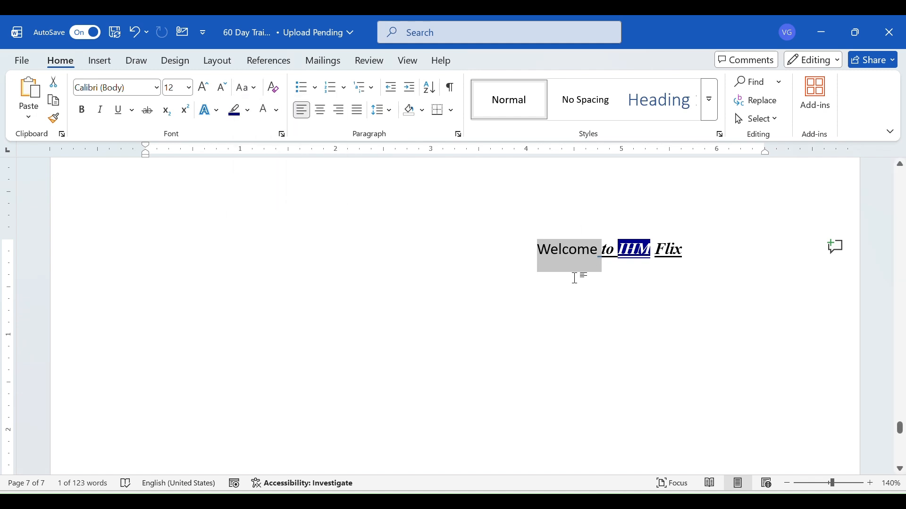
drag(539, 249, 683, 234)
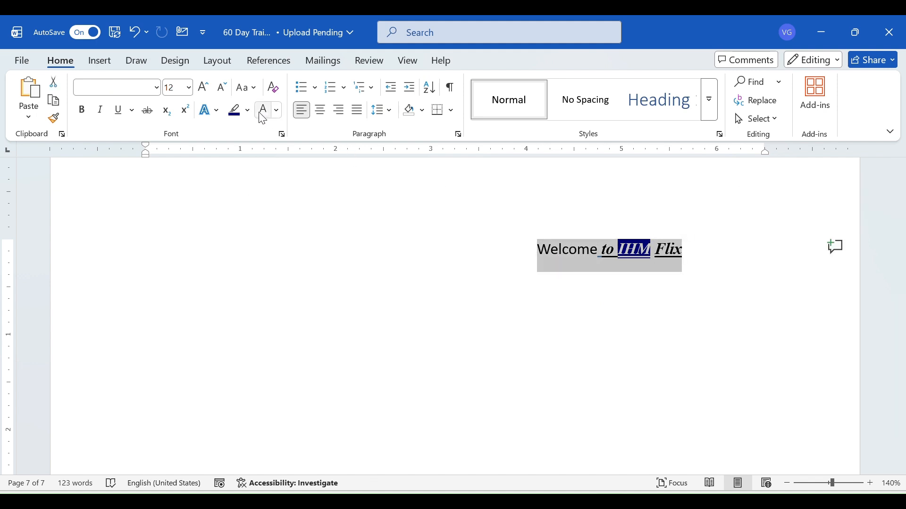
click(242, 90)
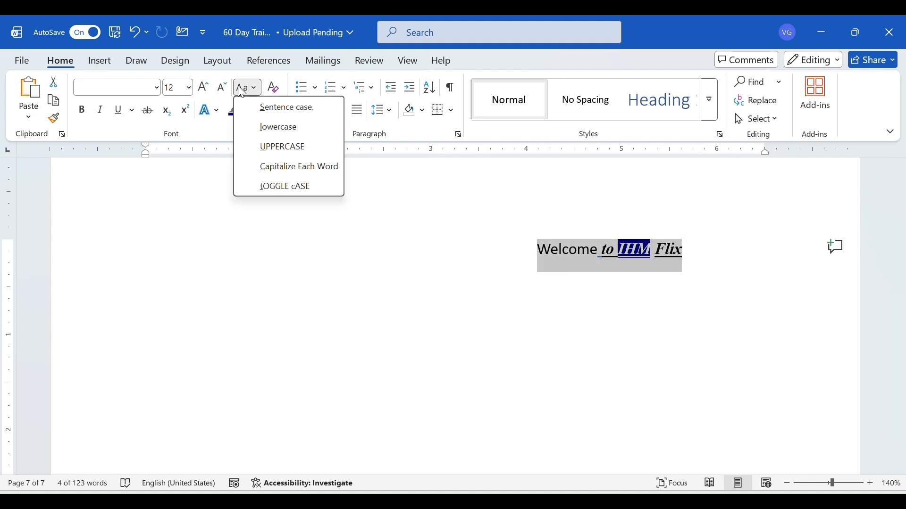
click(286, 107)
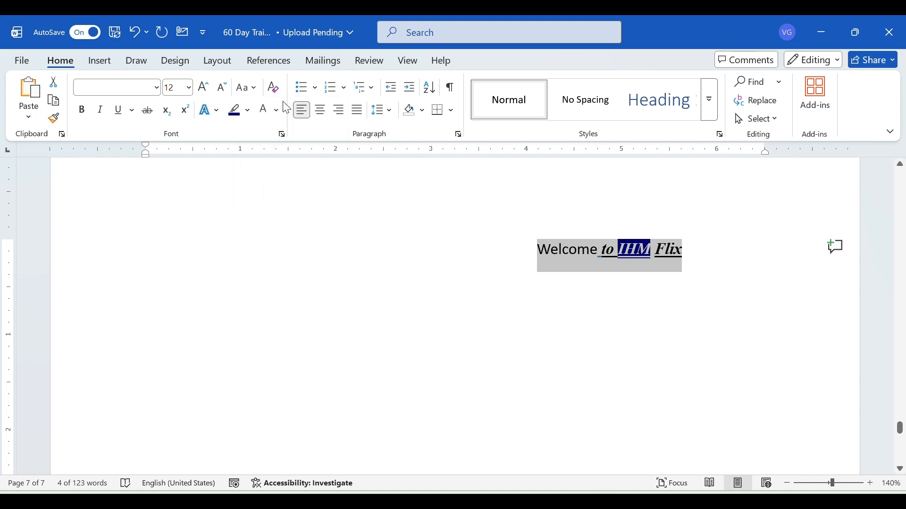
Change the whole selected line "Welcome to IHM Flix" to lowercase, and replace that with UPPERCASE
click(247, 88)
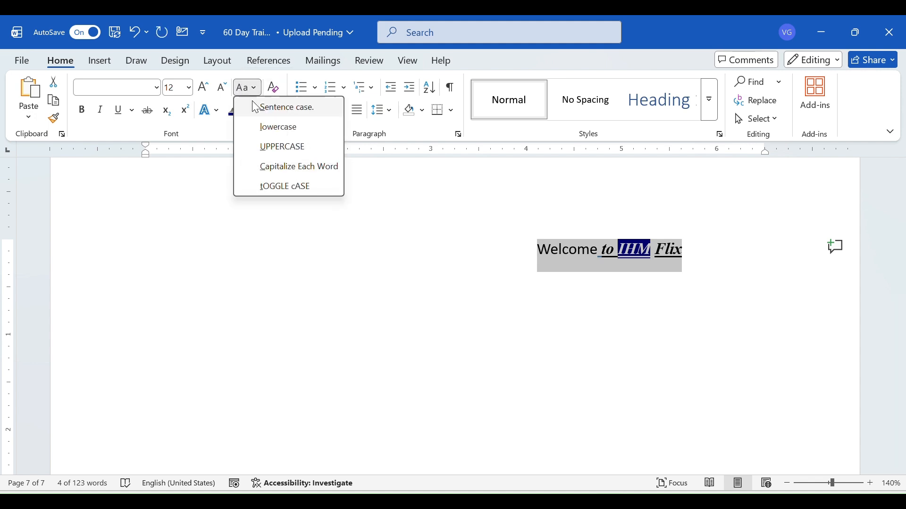
click(265, 131)
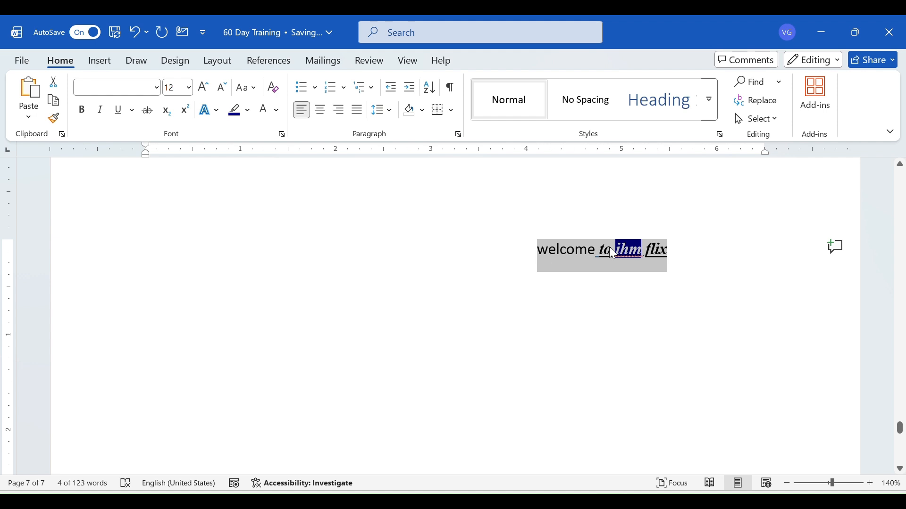
click(246, 89)
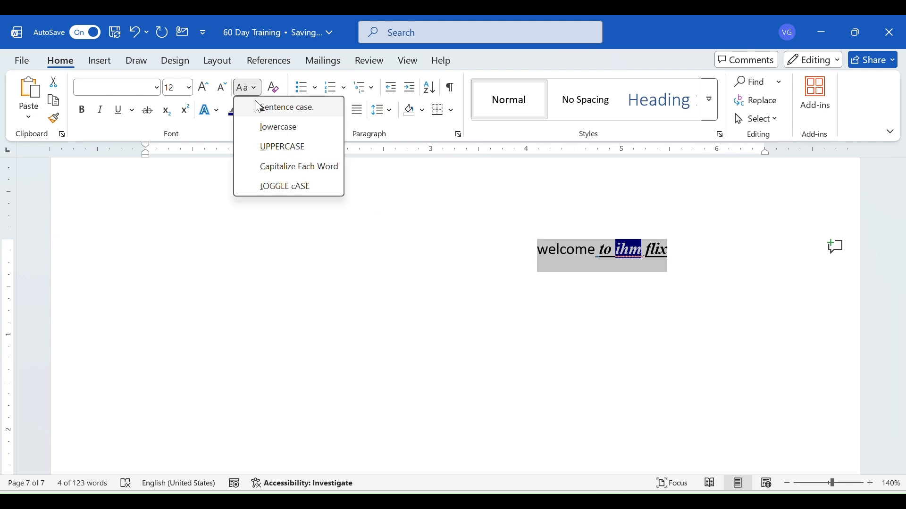
click(263, 149)
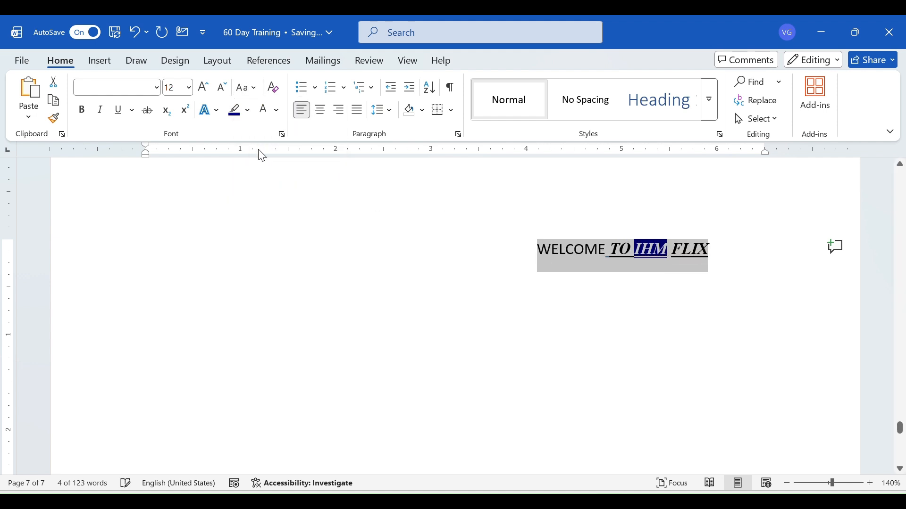
Apply Capitalize Each Word to the selected welcome line, and invert its letters with tOGGLE cASE
click(246, 87)
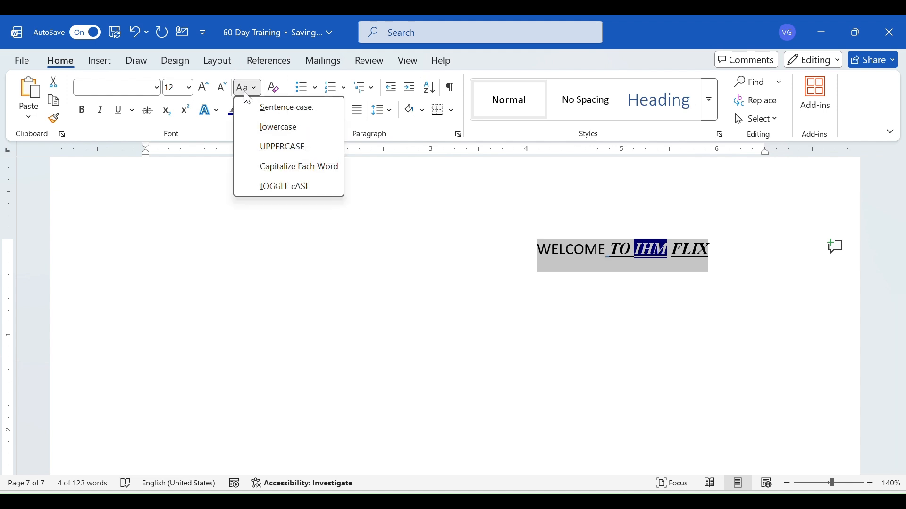
click(274, 175)
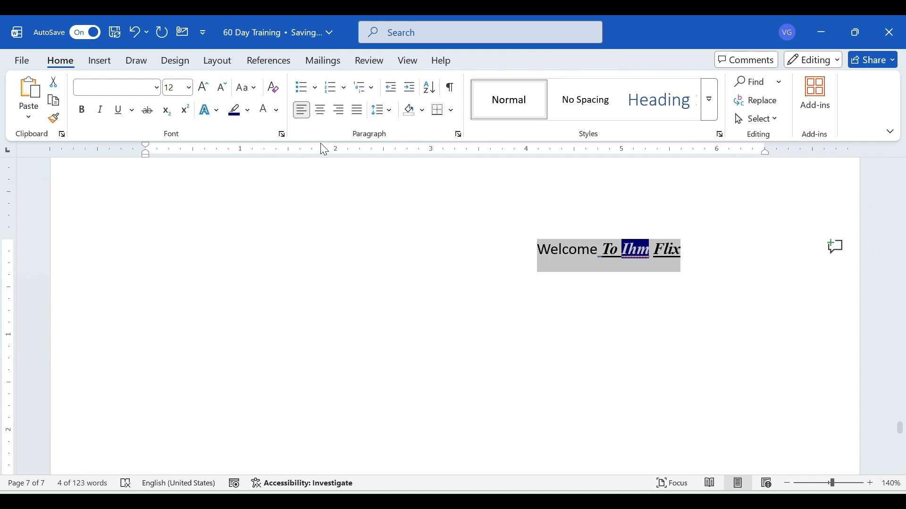
click(247, 88)
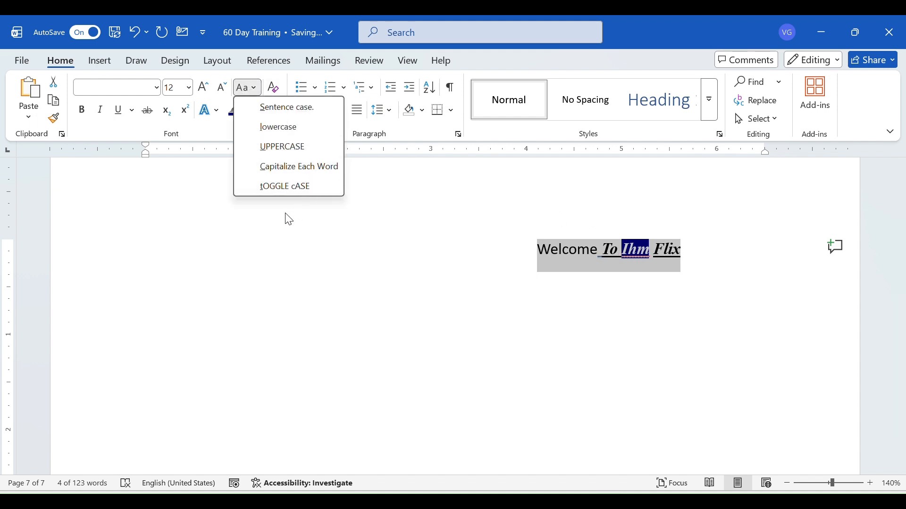
click(283, 188)
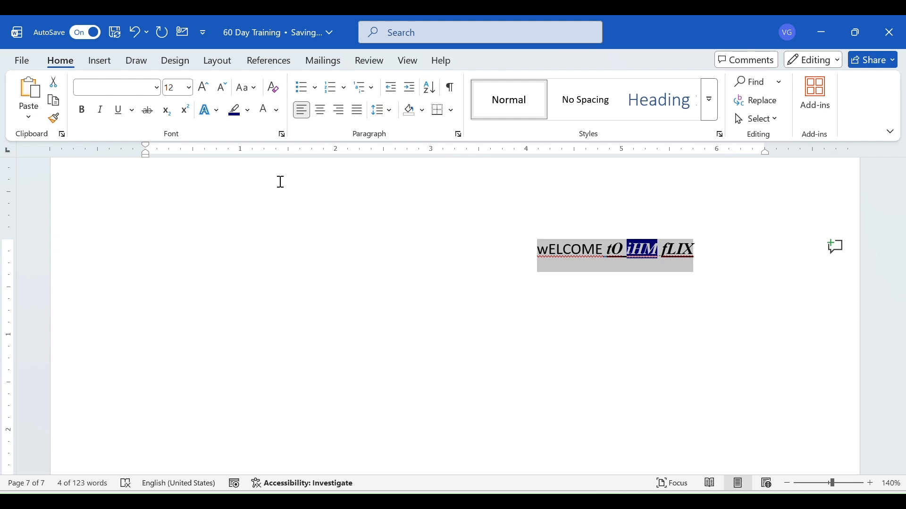
Open the full Font settings dialog for the selected welcome line
click(281, 134)
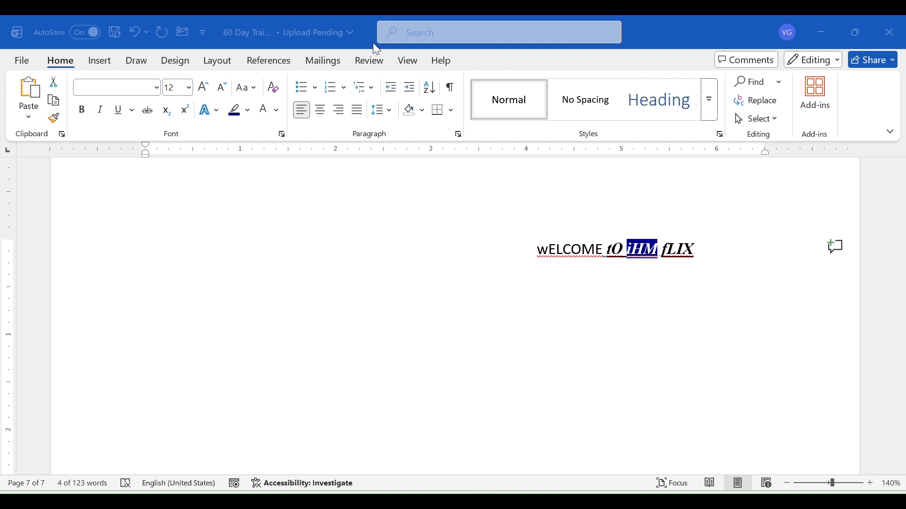